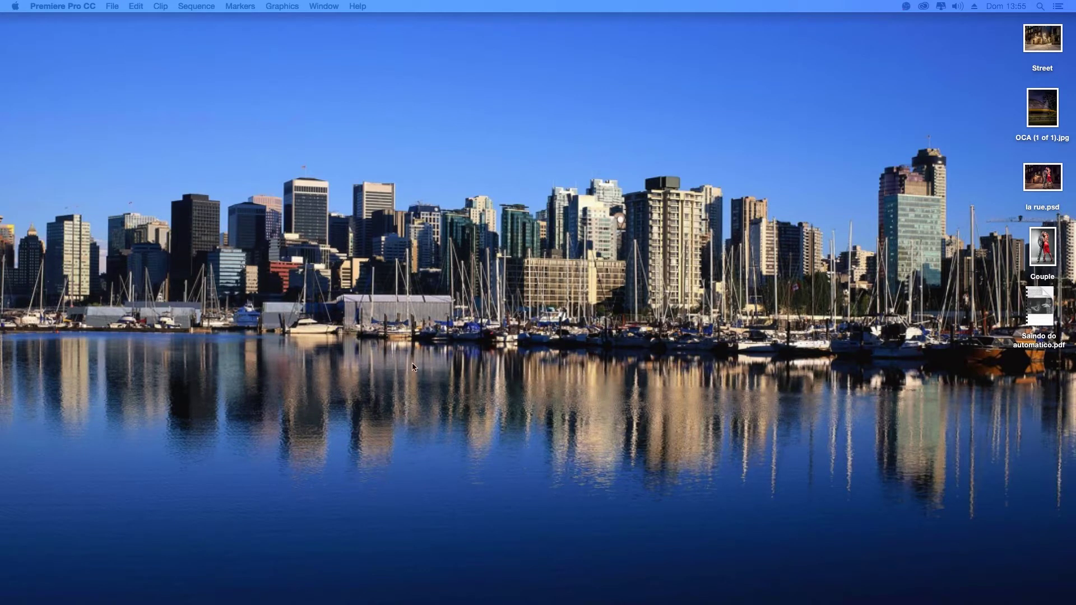
Launch Premiere Pro from the Dock to bring up its start window of recent projects
click(429, 577)
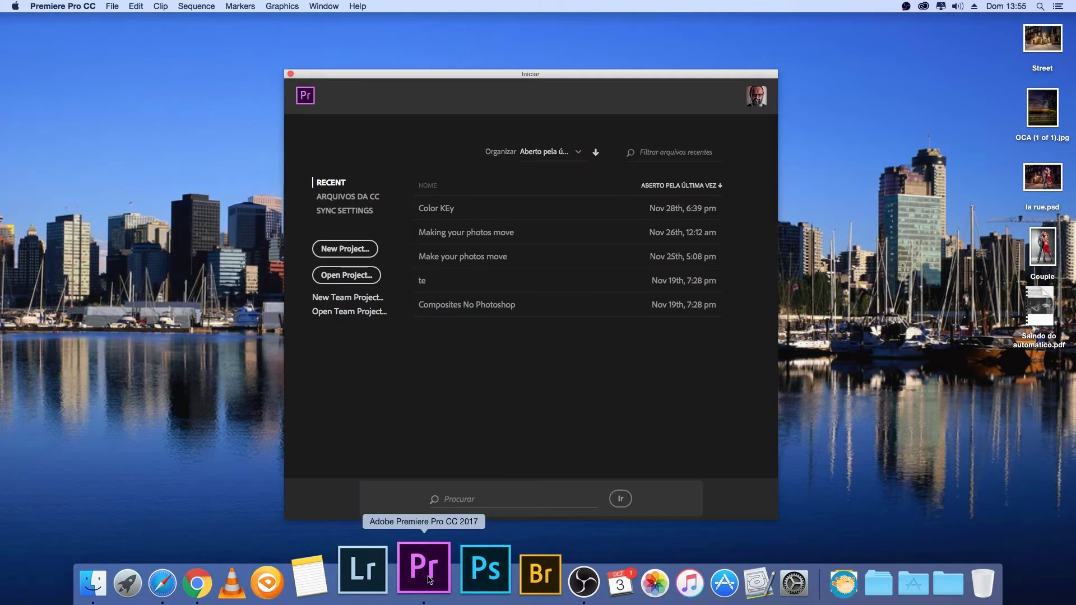
Name a new project 'Using Proxies' and locate it in 2017 > 12.December > Using Proxies on Premiere
click(352, 253)
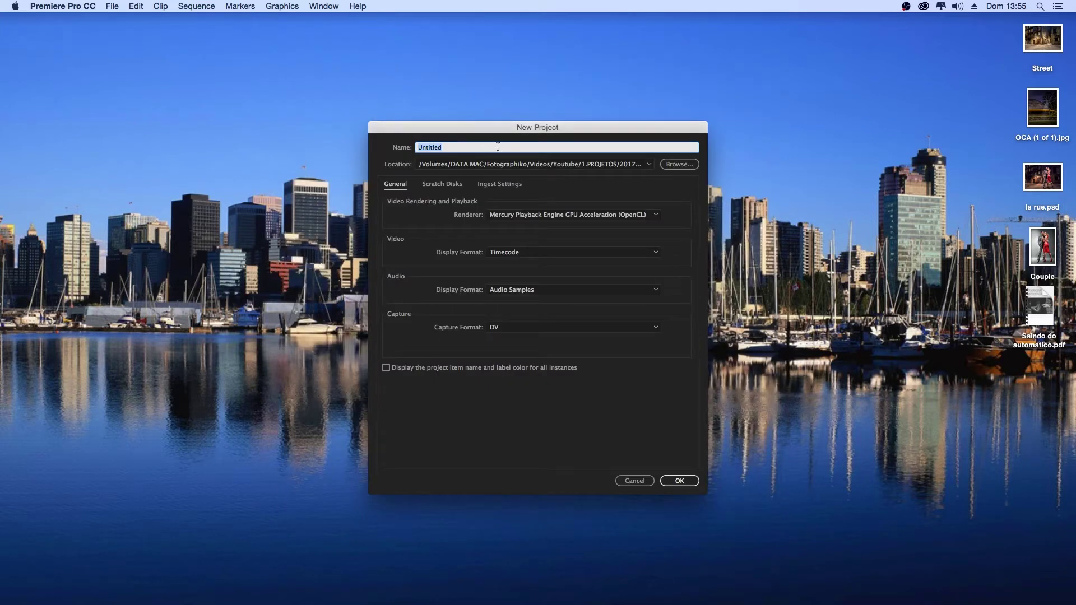
text(Using Proxies)
click(676, 166)
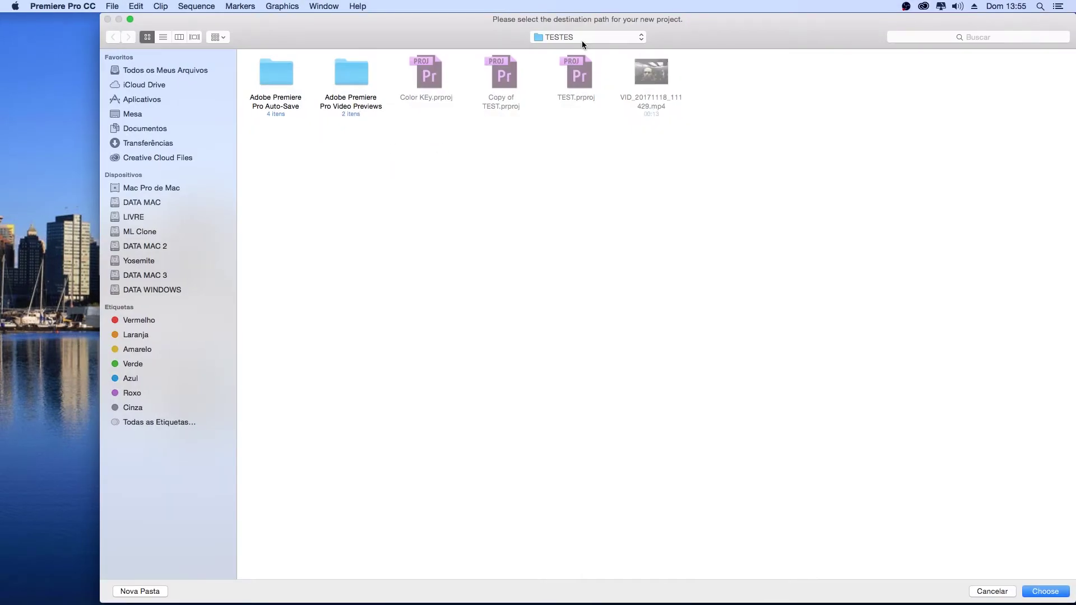
click(582, 40)
click(576, 65)
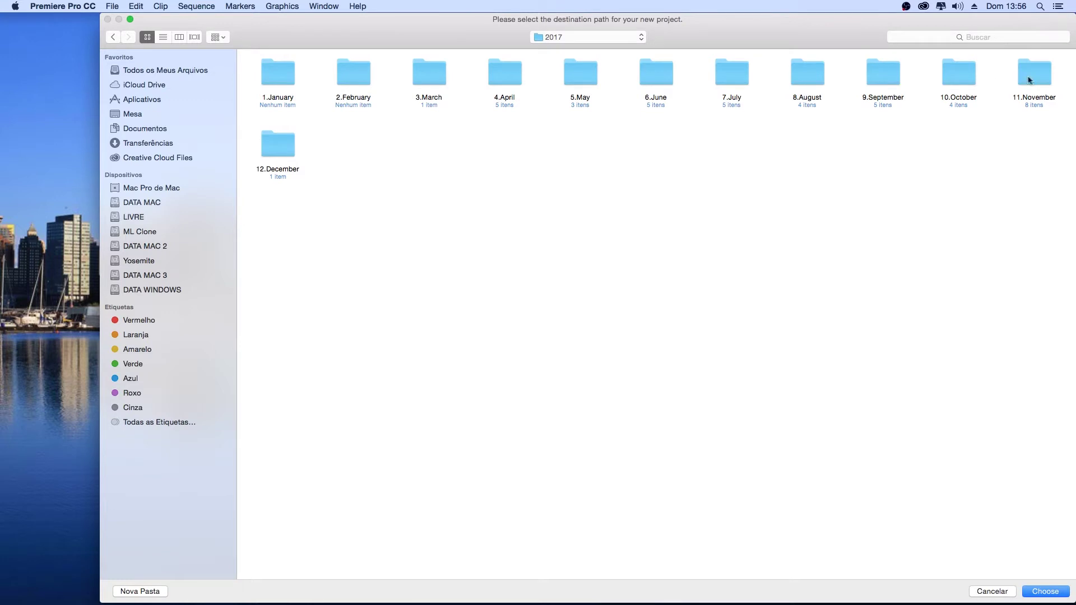
double_click(270, 147)
double_click(277, 71)
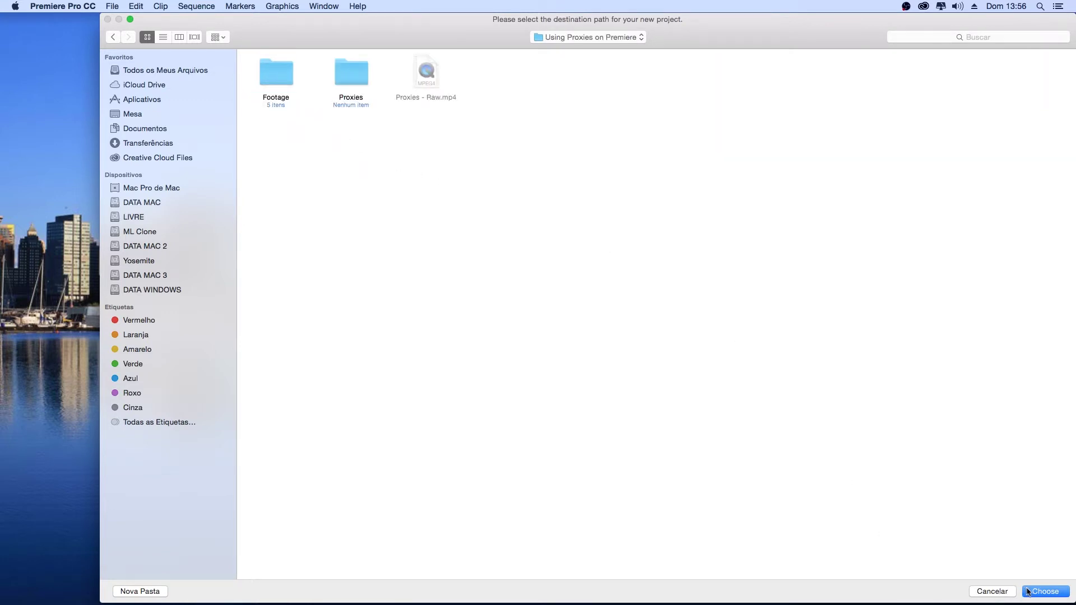
click(1046, 592)
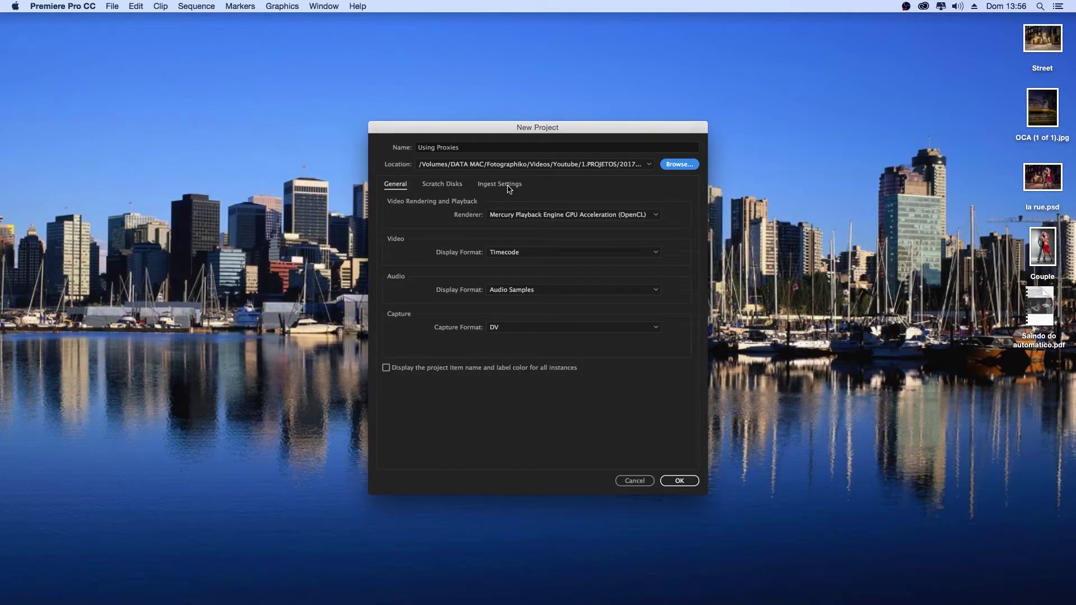
Enable ingest set to Create Proxies with the 1024x540 Apple ProRes 422 (Proxy) preset
click(487, 187)
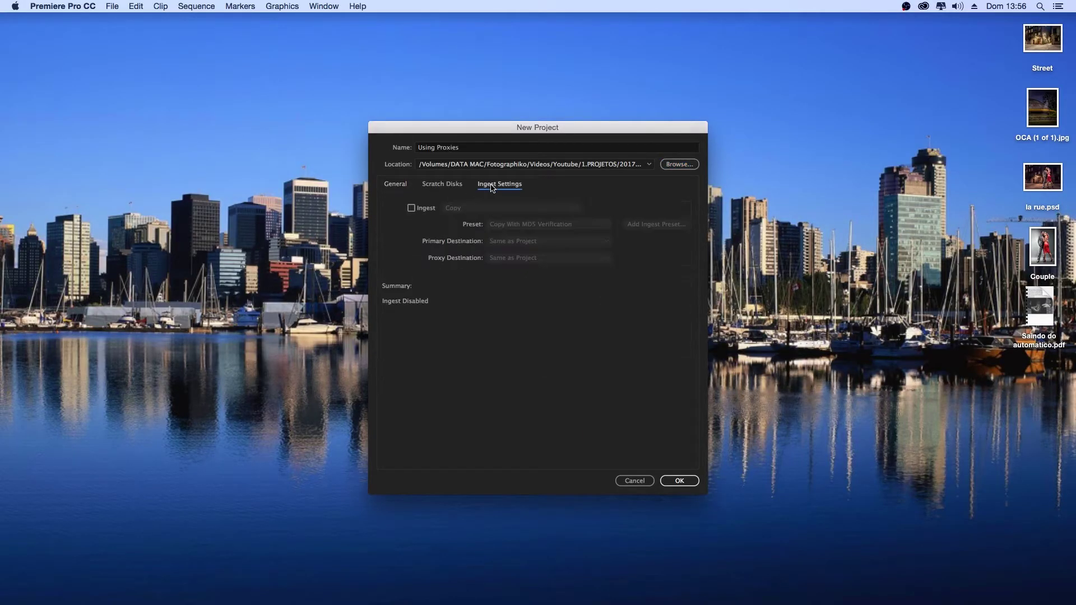
click(411, 208)
click(474, 209)
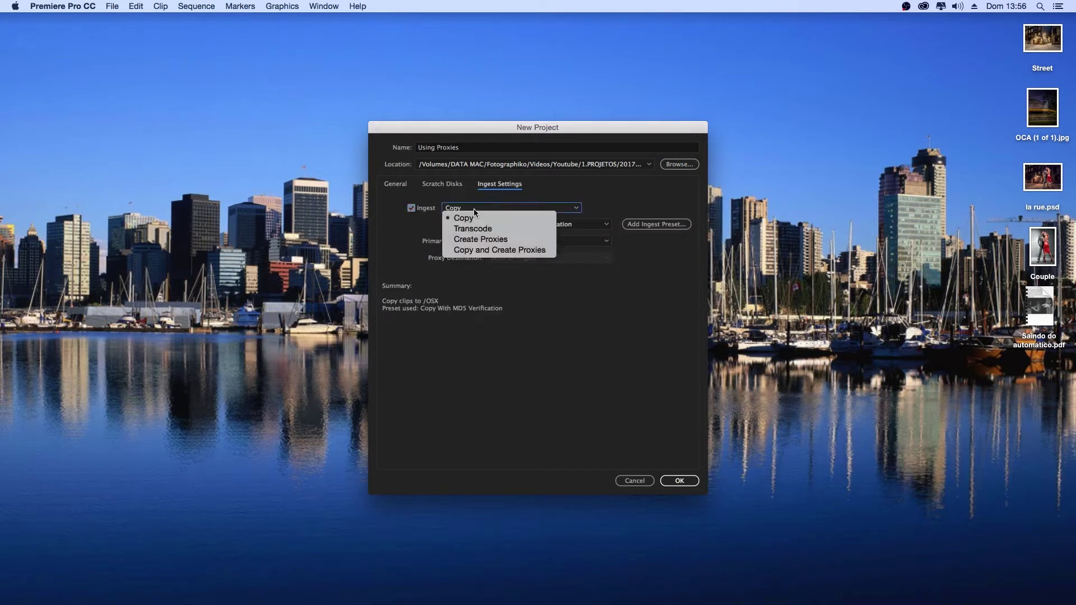
click(485, 242)
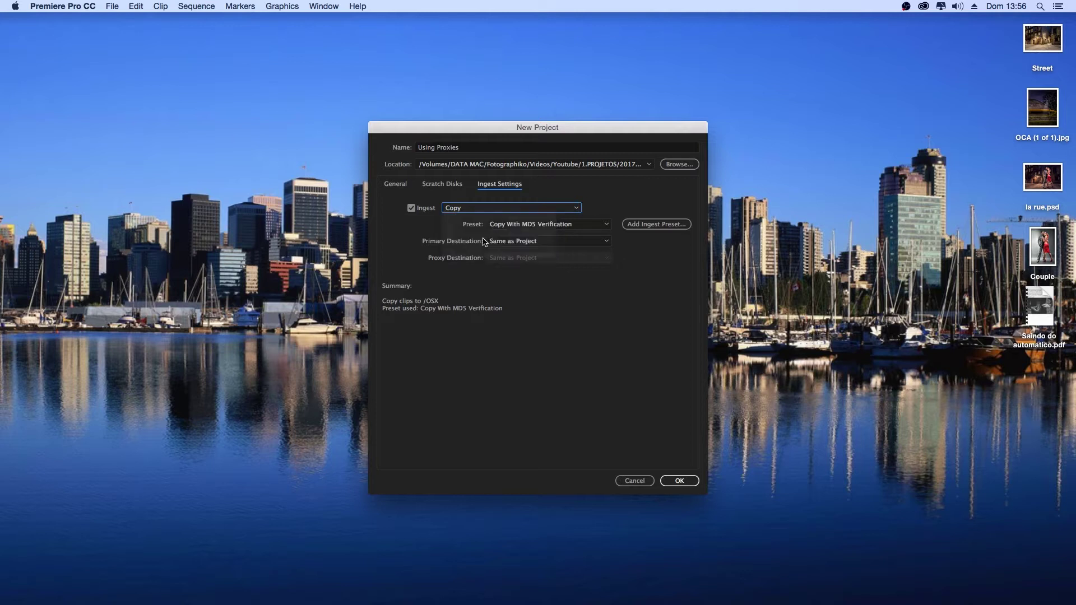
click(538, 224)
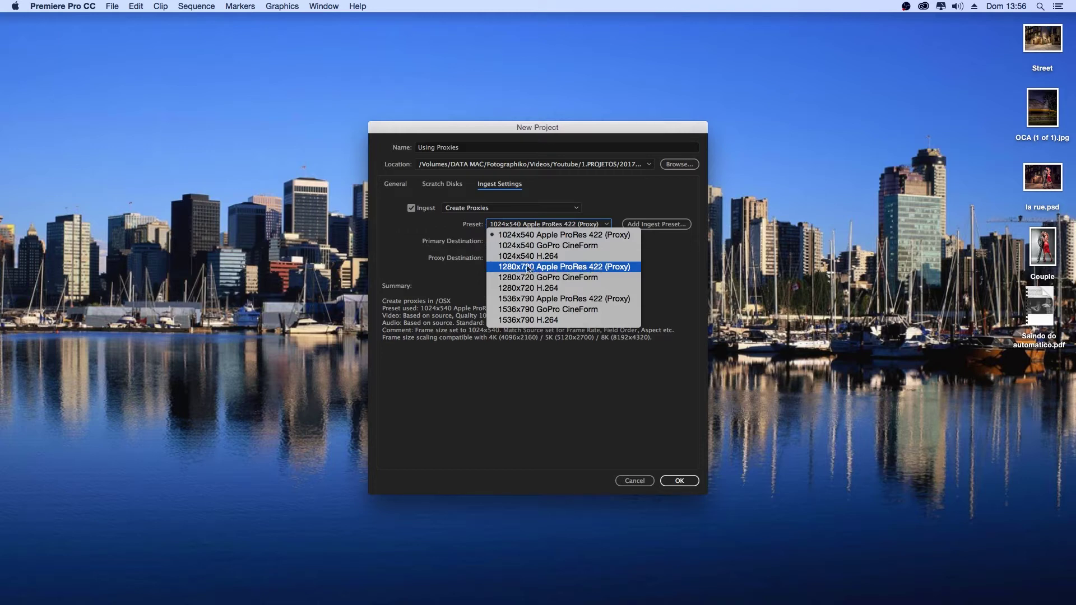
click(541, 225)
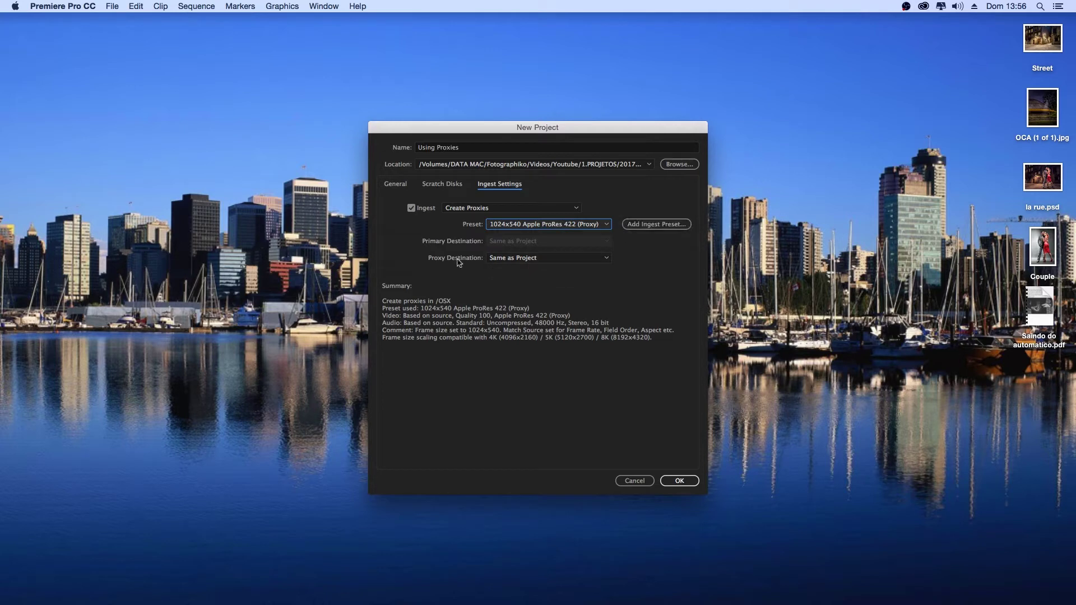
Set the proxy destination to the Proxies folder and create the project
click(527, 258)
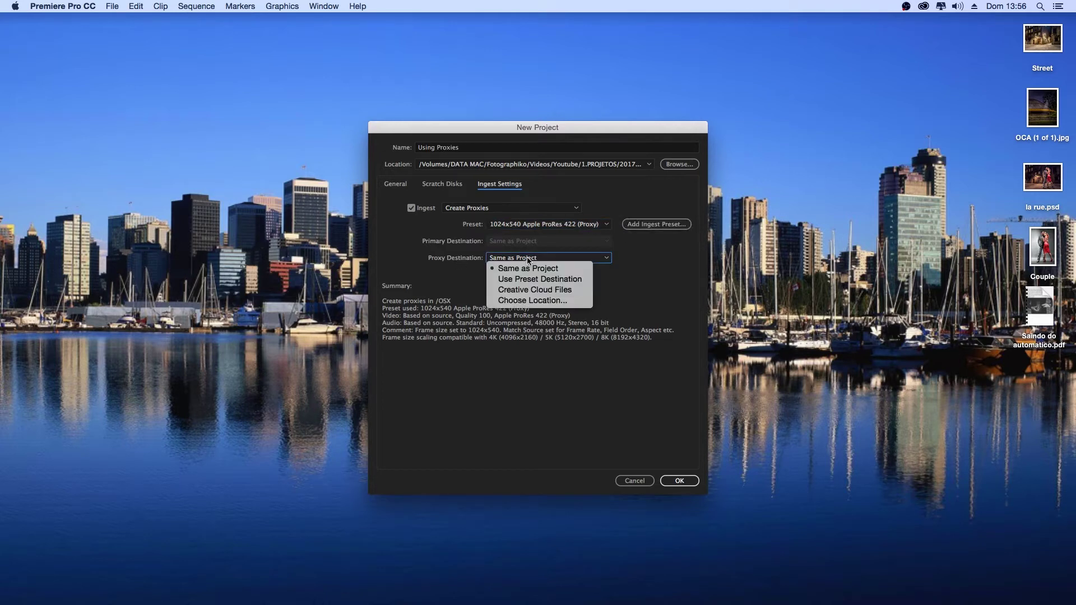
click(528, 299)
click(359, 83)
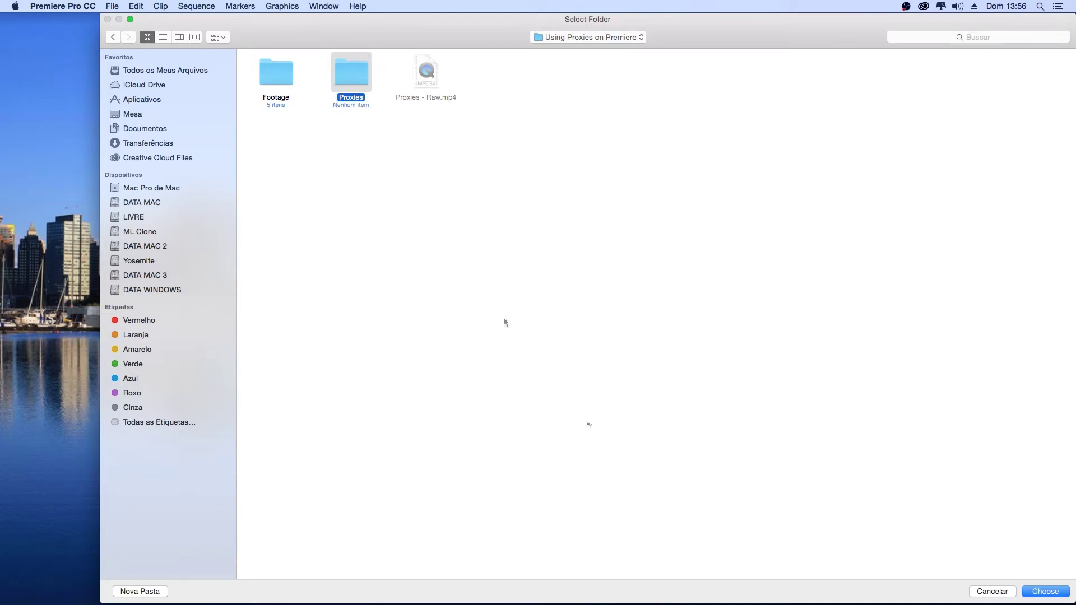
click(1043, 592)
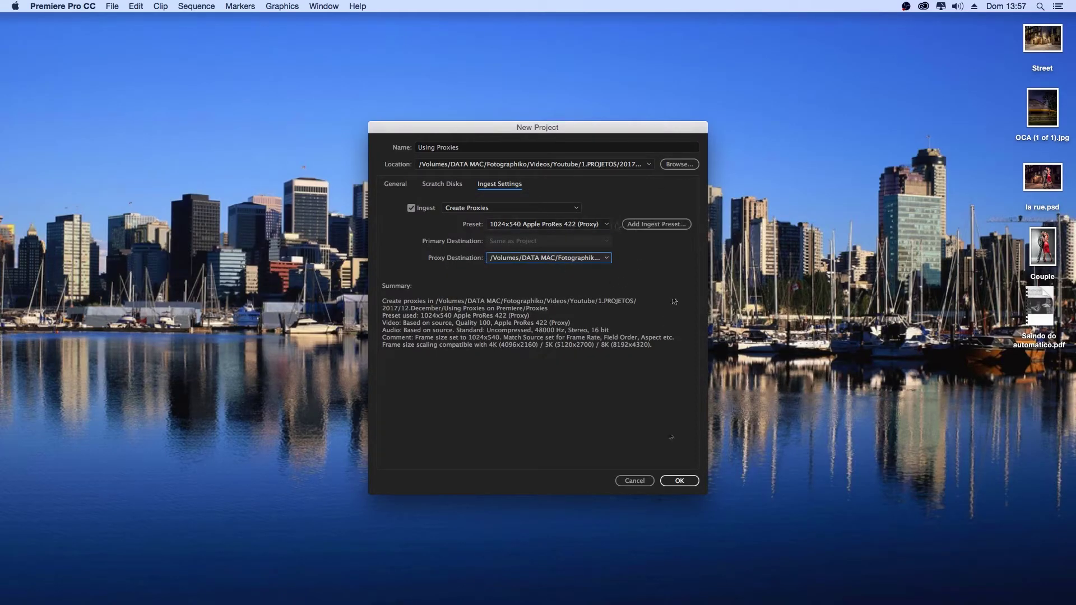
click(679, 482)
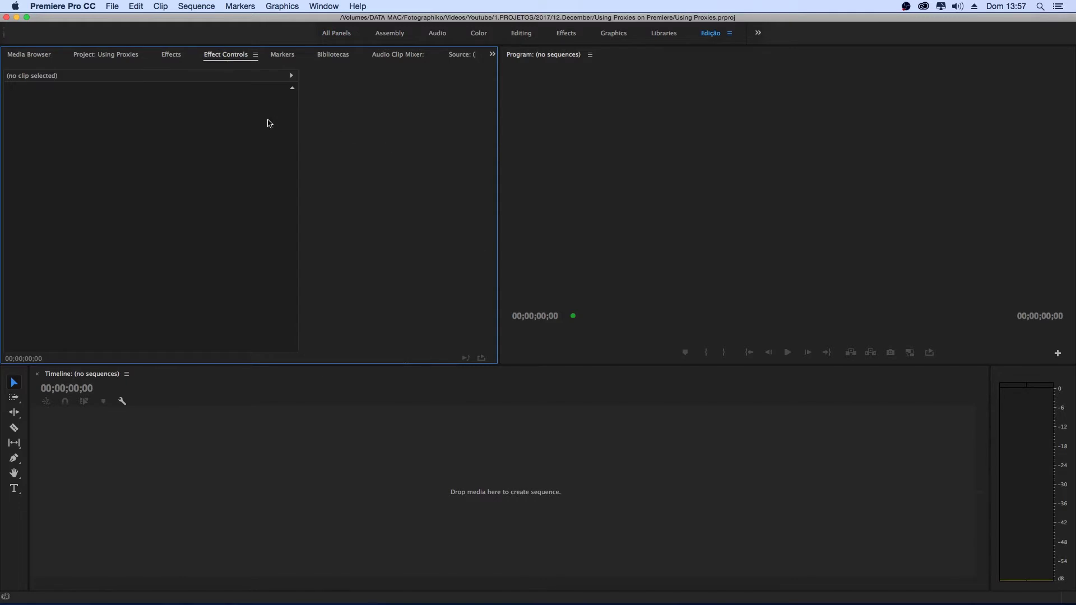
Show the empty Using Proxies project panel, then centre the project folder's Finder window over it
click(492, 54)
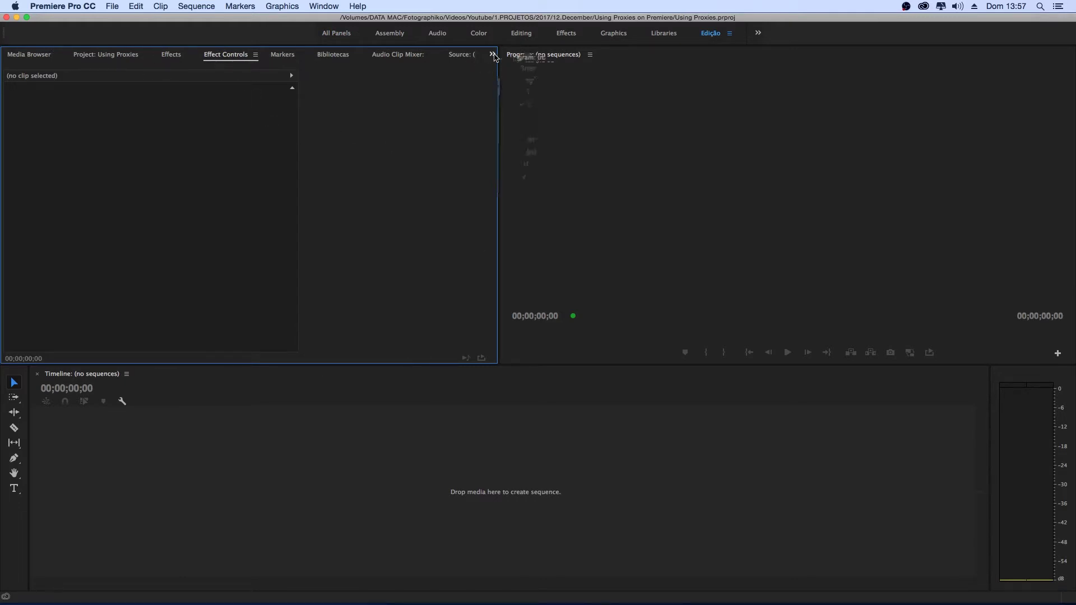
click(502, 79)
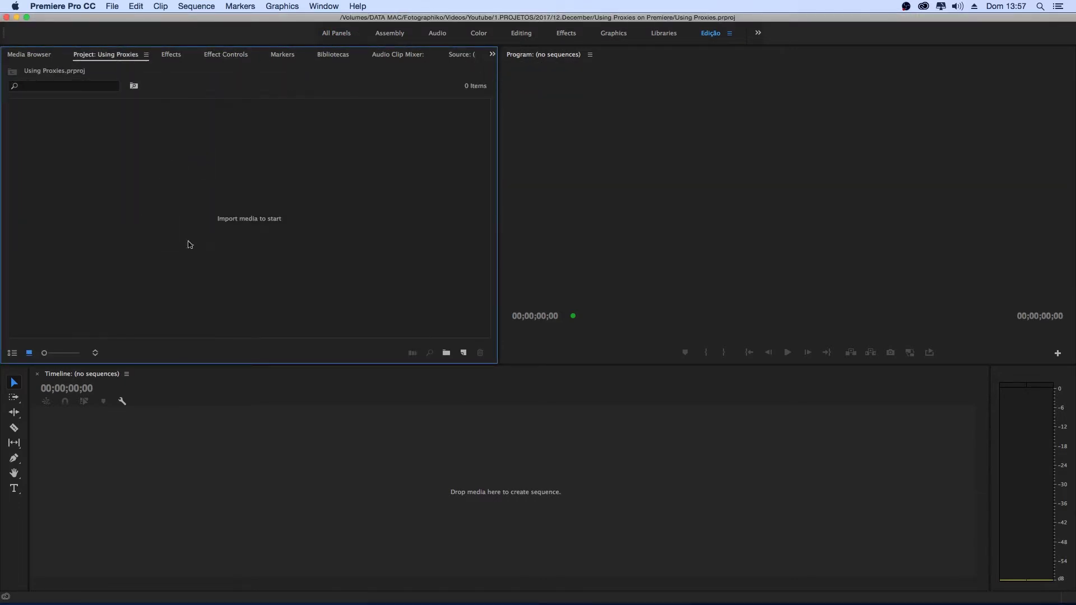
right_click(208, 171)
click(134, 182)
key(super+i)
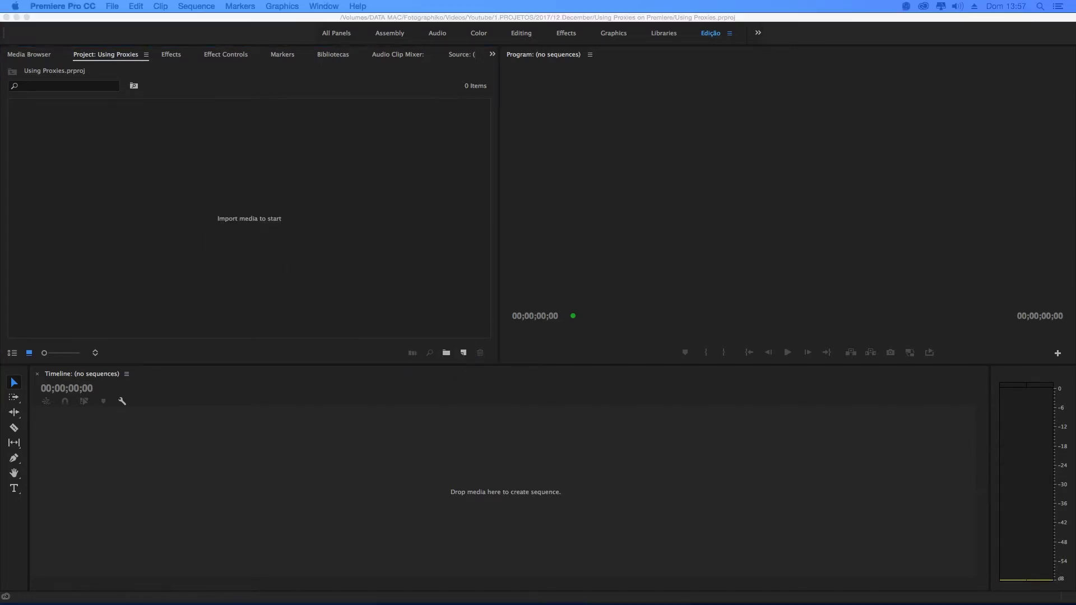
mouse_move(1075, 78)
mouse_down()
mouse_move(262, 92)
mouse_move(264, 104)
mouse_up()
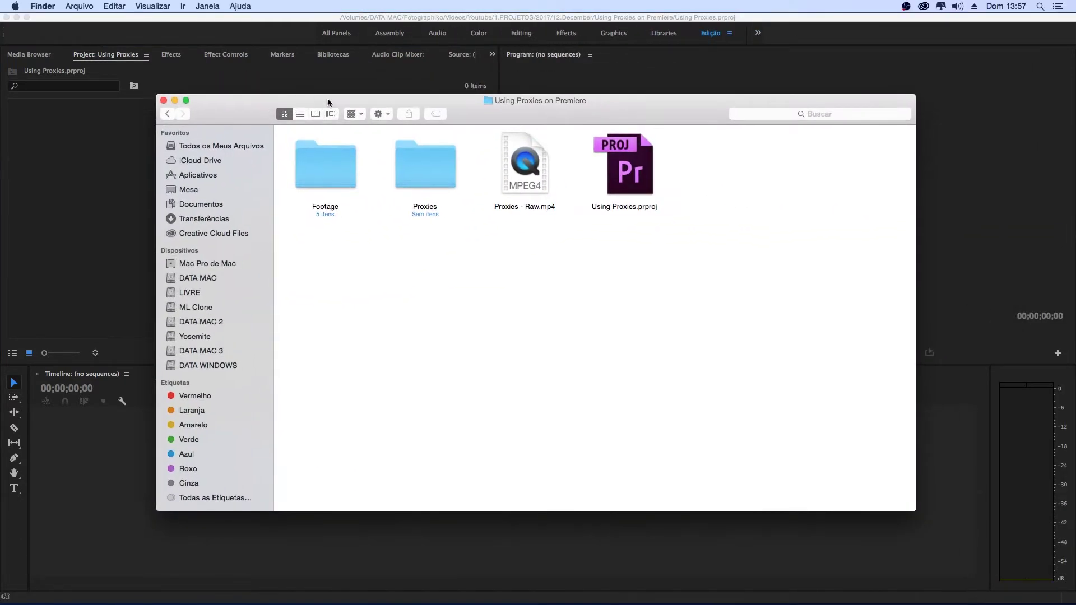
Open the Footage folder and check the bass clip's 3840 × 2160 dimensions in Get Info
click(333, 179)
double_click(326, 175)
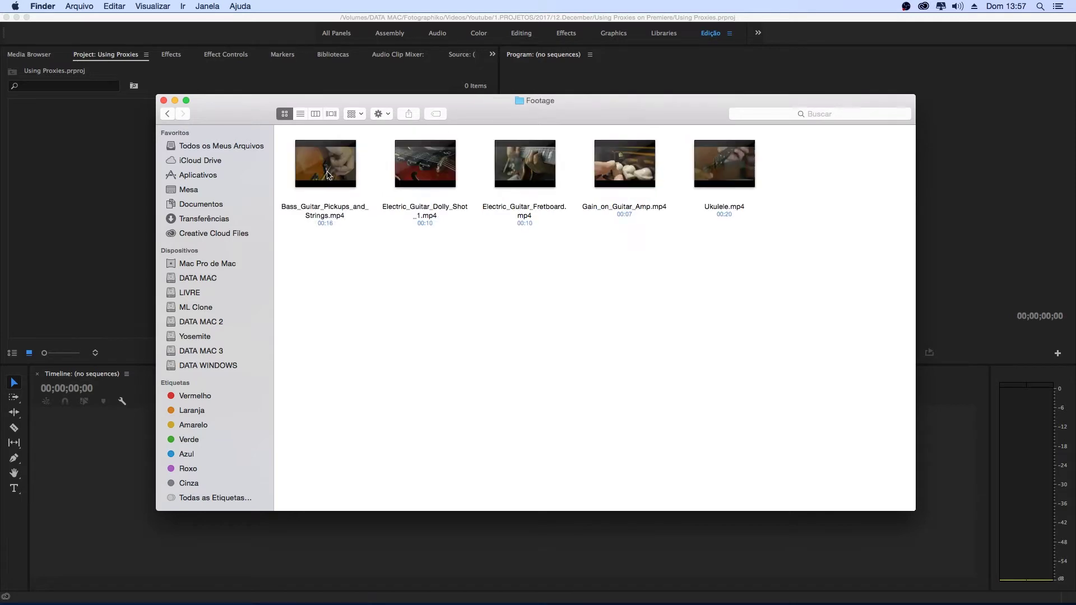
right_click(347, 178)
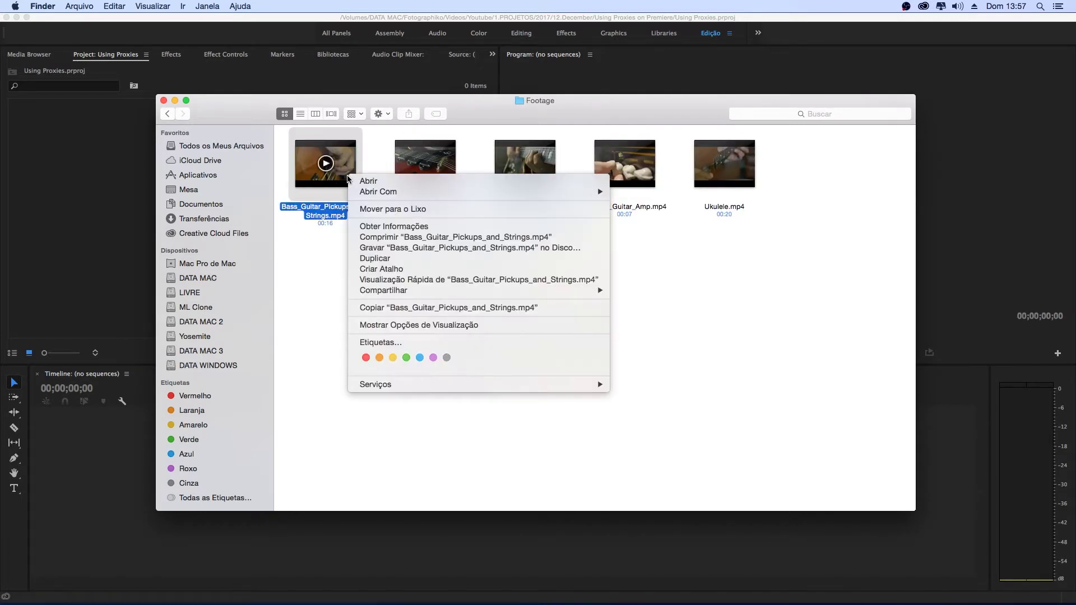
click(383, 227)
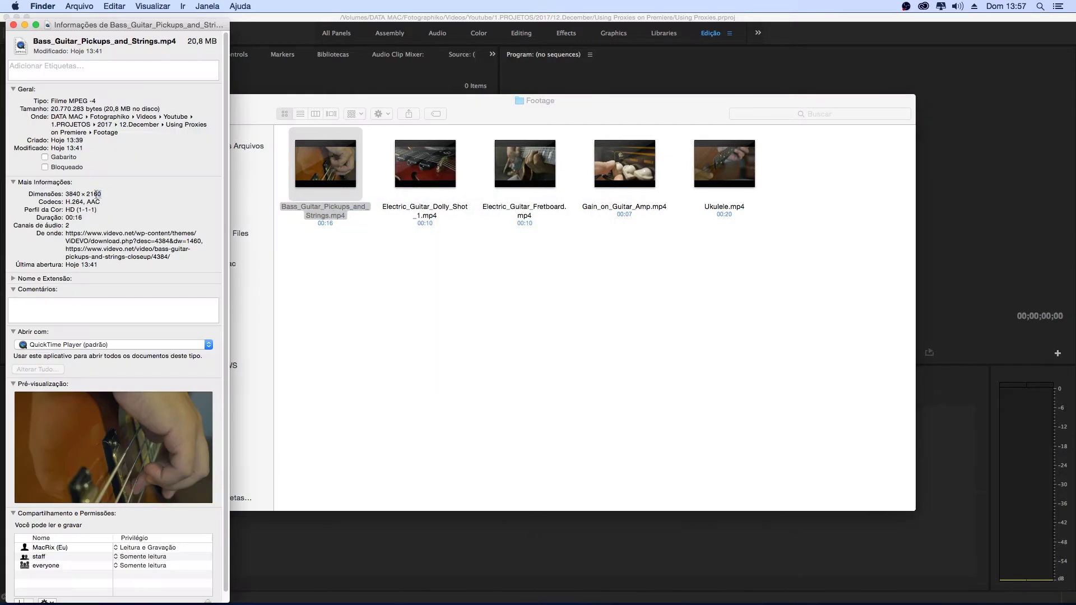
drag(102, 194, 58, 193)
click(13, 25)
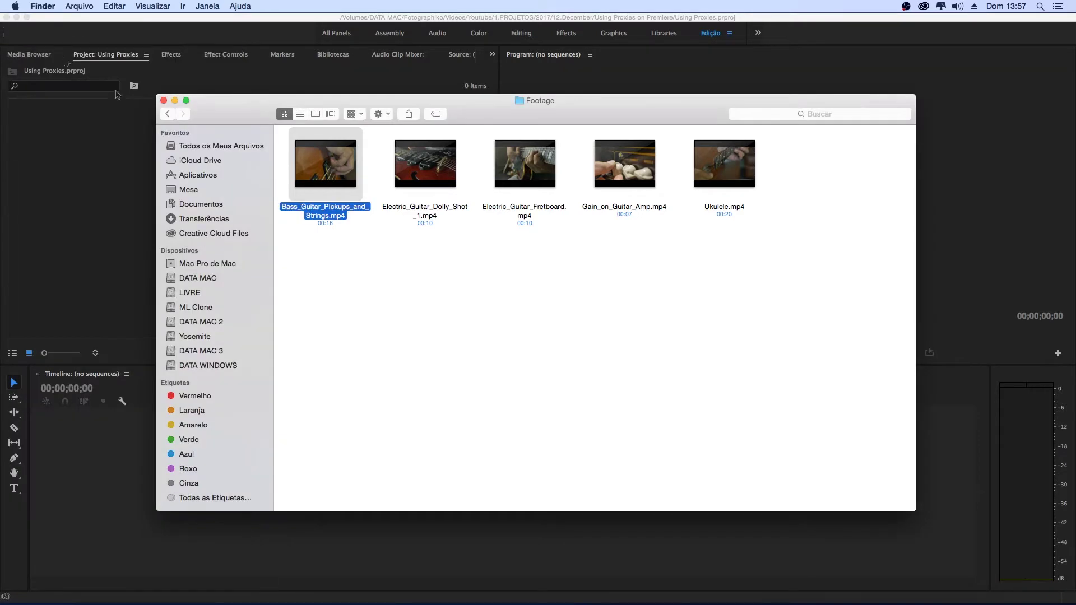
Move the Footage window to the lower half and select all five guitar clips
click(450, 260)
drag(335, 105, 319, 335)
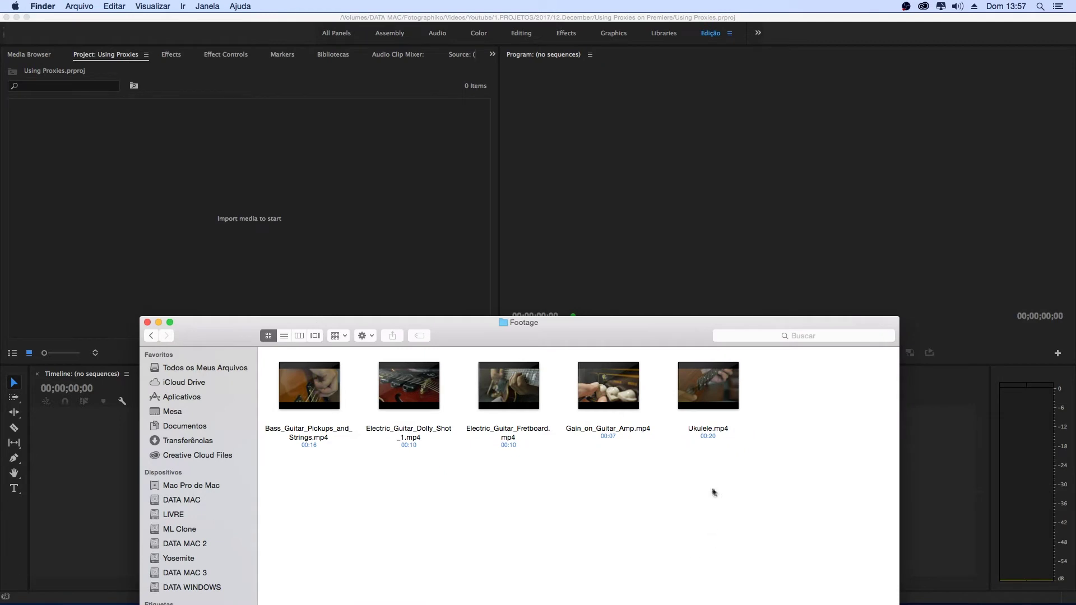
drag(714, 492, 289, 354)
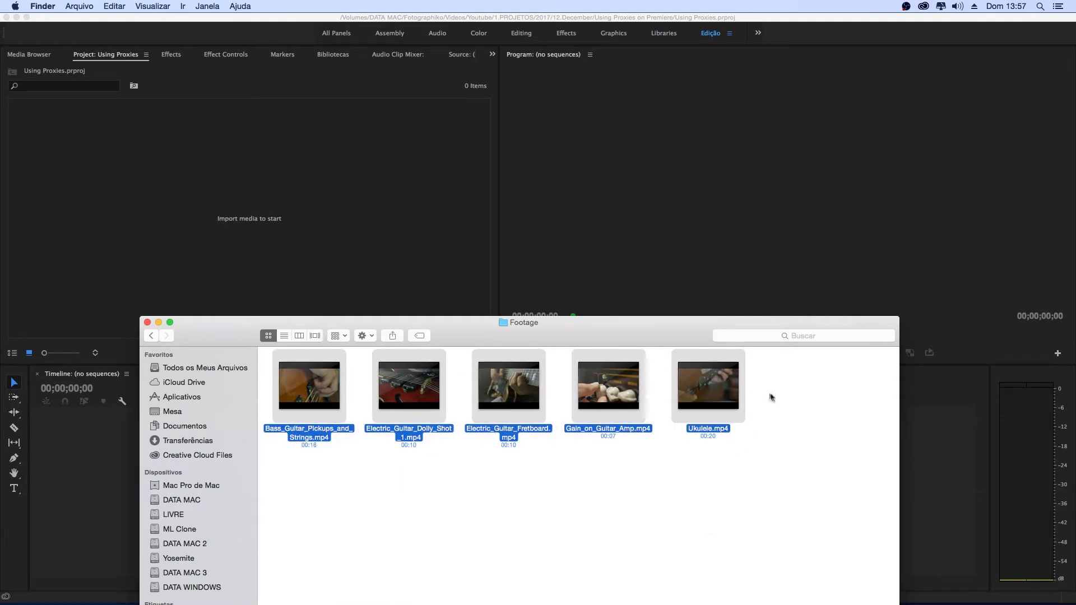
Import the five guitar clips into the project and close Media Encoder after their proxies finish
drag(309, 392, 37, 186)
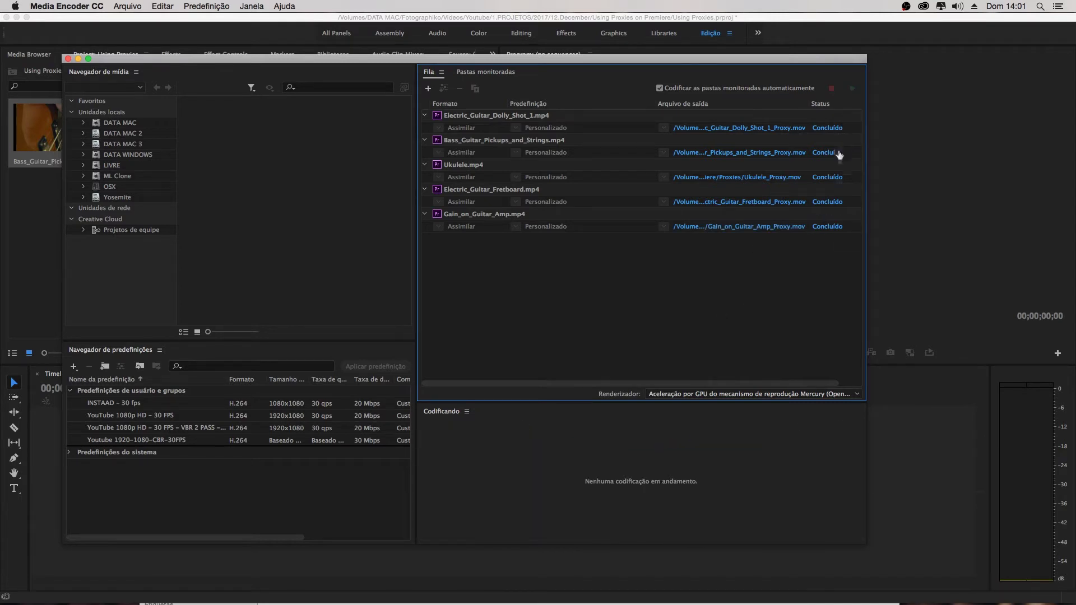
click(67, 58)
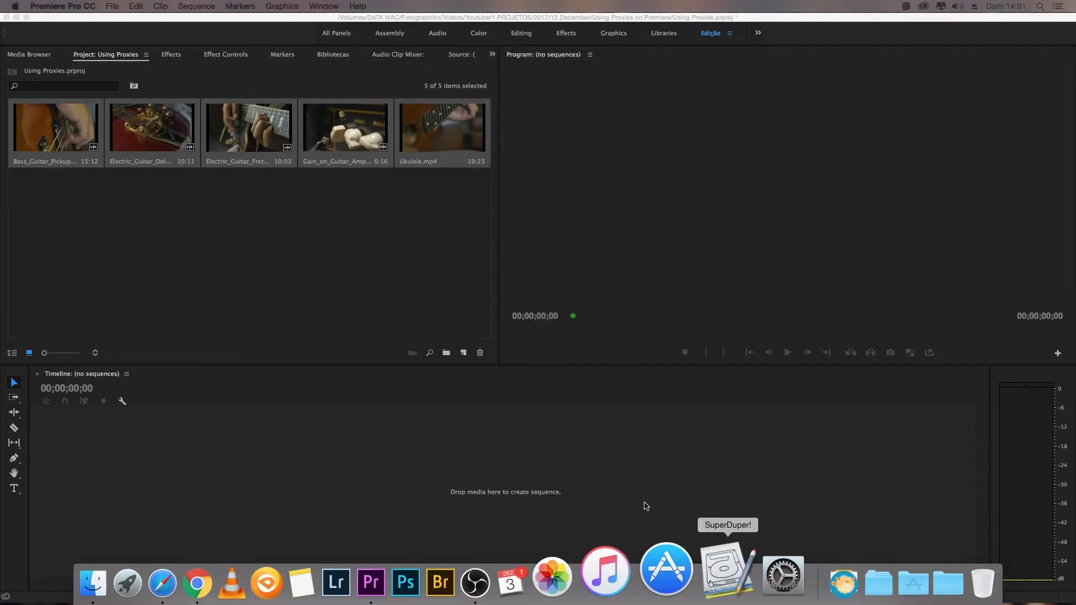
Drop the Gain_on_Guitar_Amp clip onto the empty Timeline to build a sequence from it
click(415, 245)
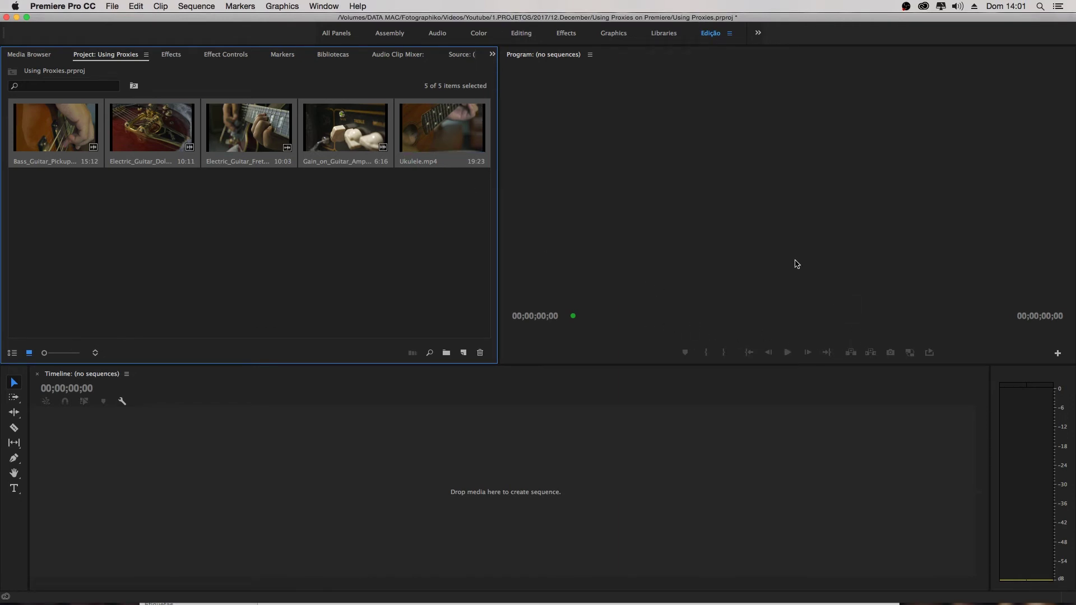
click(191, 221)
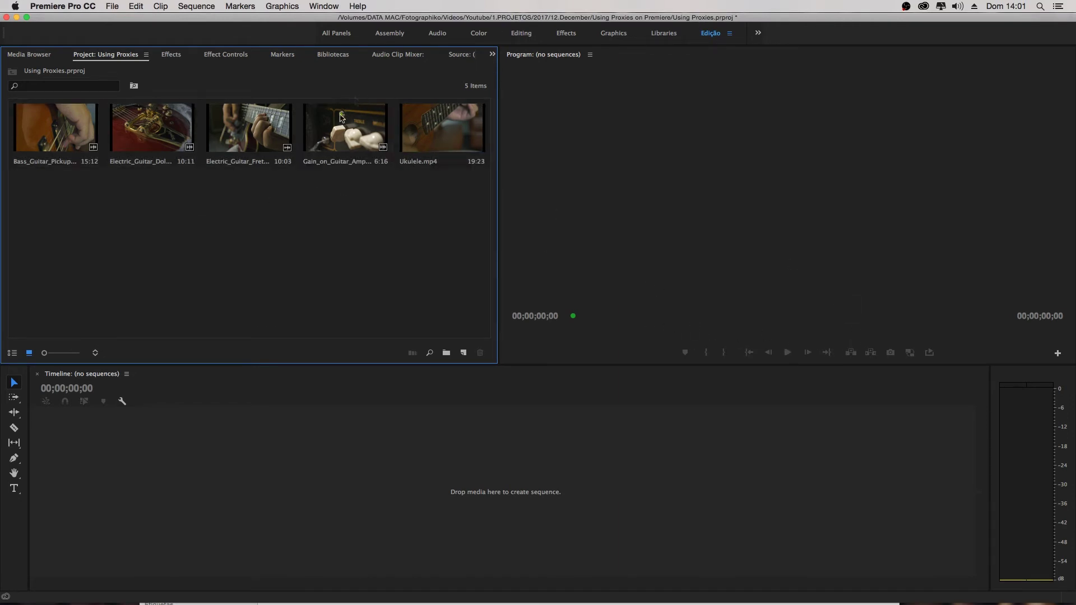
drag(340, 126, 223, 449)
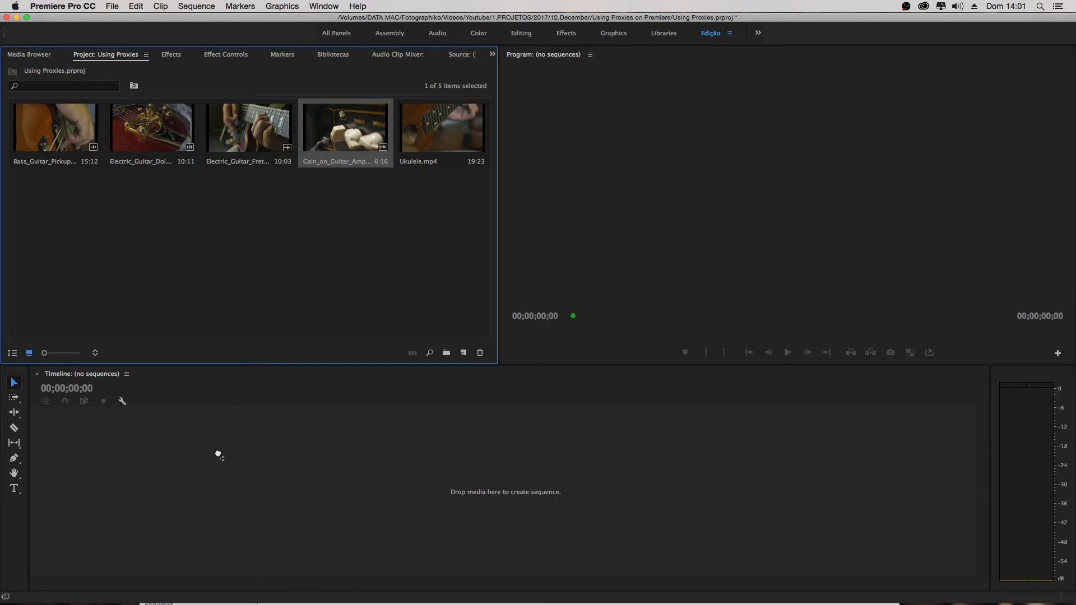
drag(273, 475, 272, 475)
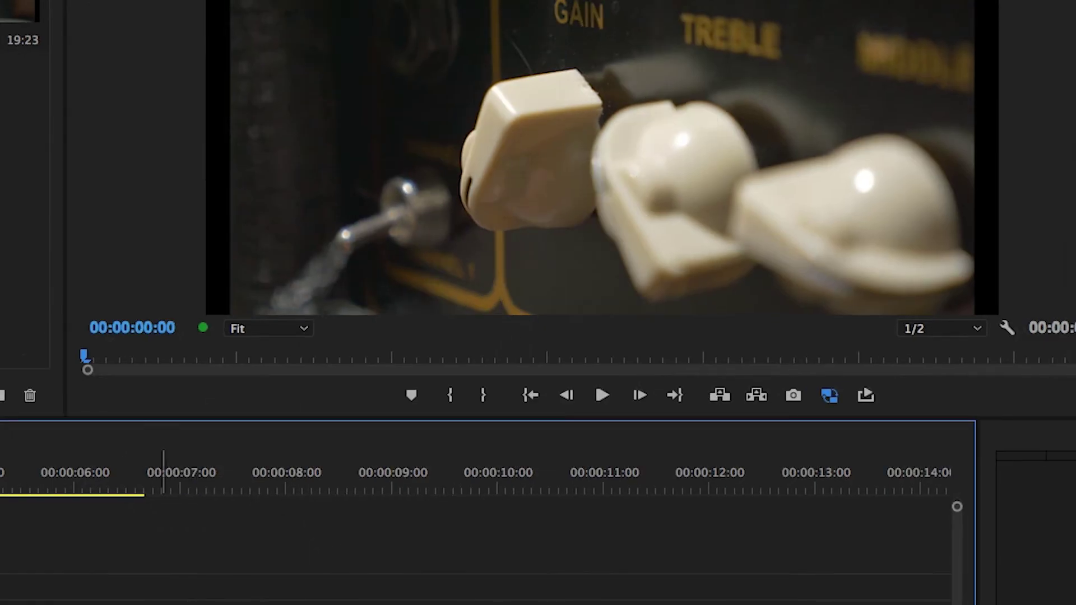
click(828, 396)
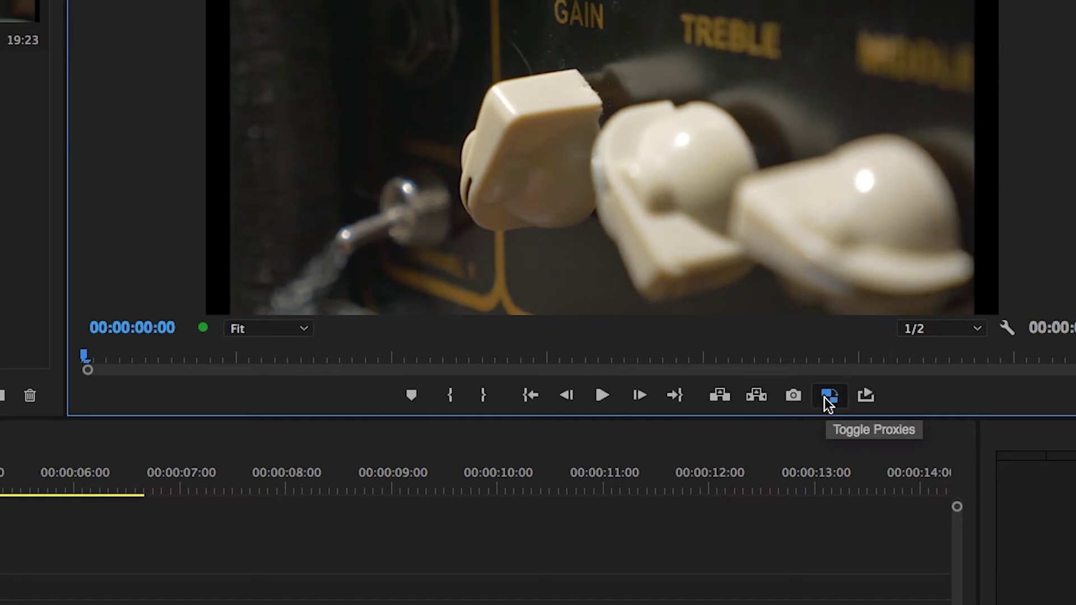
click(829, 396)
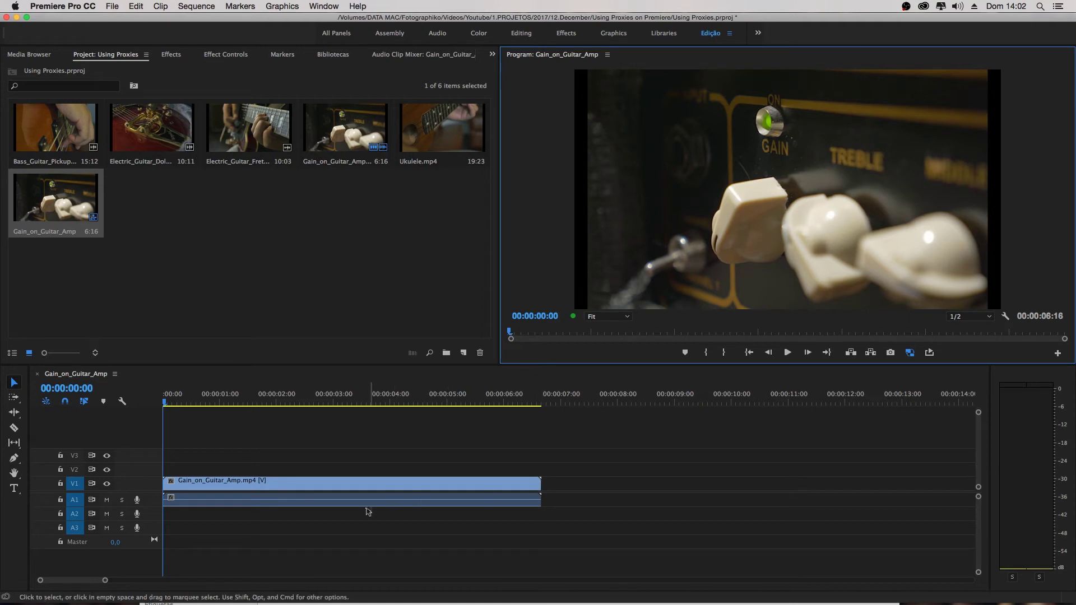
Delete the amp clip's linked audio from A1
click(388, 483)
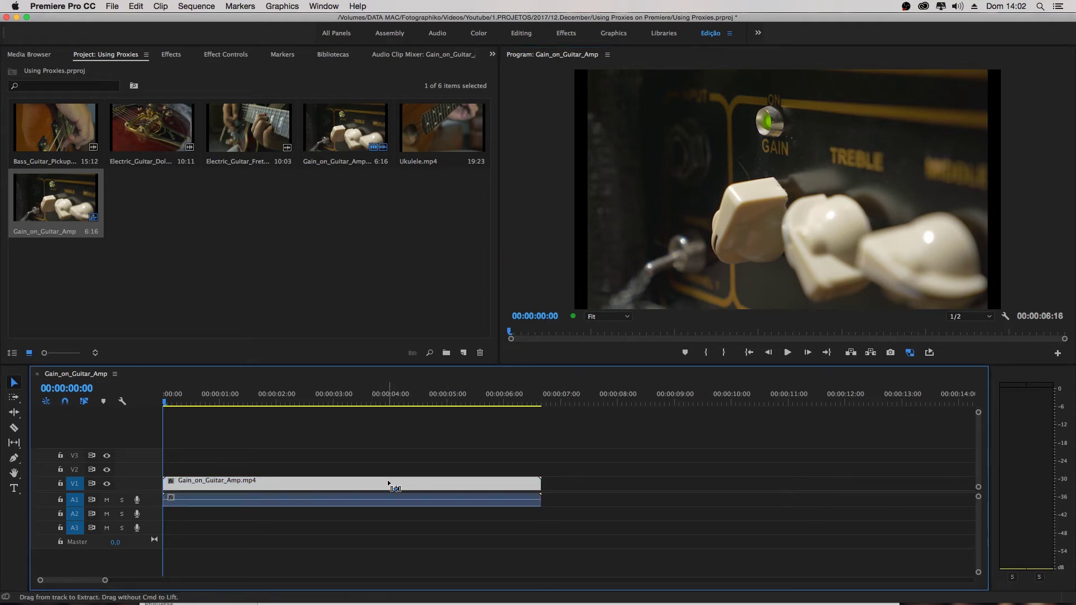
alt+click(388, 506)
key(Delete)
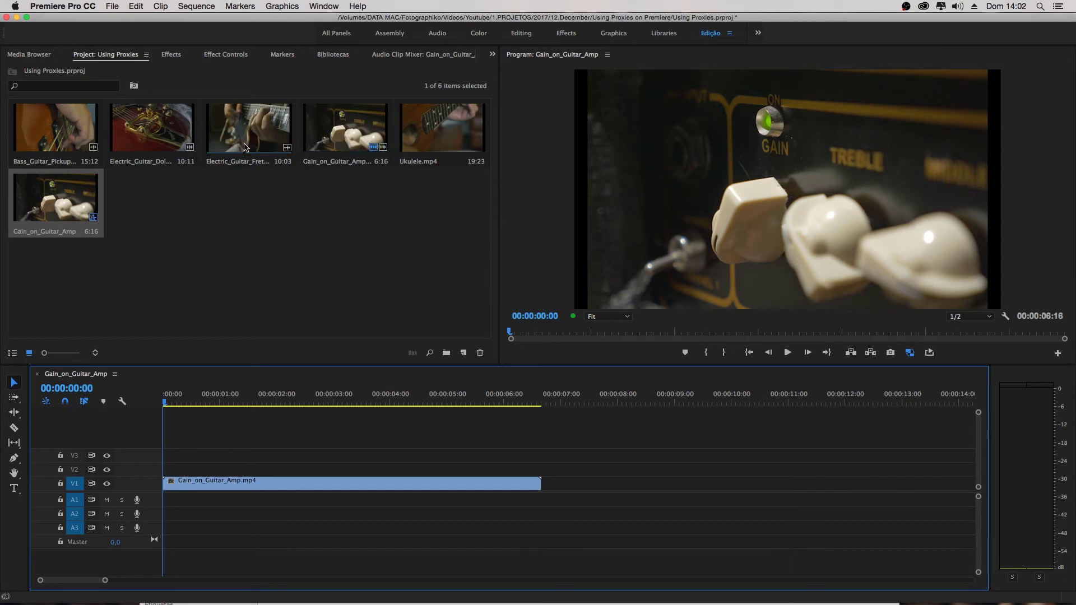
Add Electric_Guitar_Dolly_Shot_1 after the amp clip on V1 and delete its audio
drag(151, 134, 691, 542)
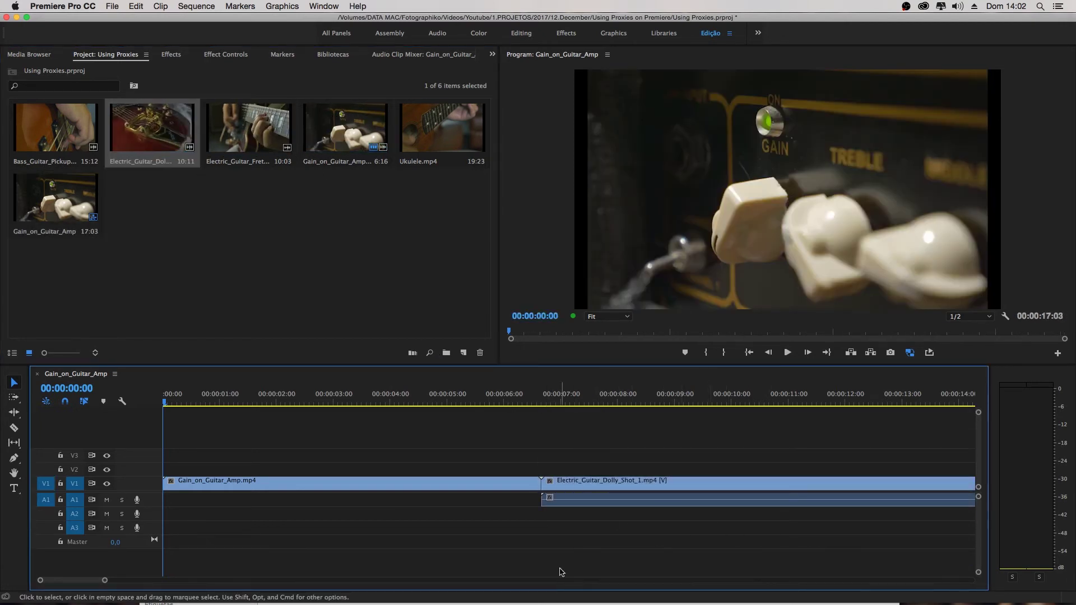
drag(107, 580, 190, 581)
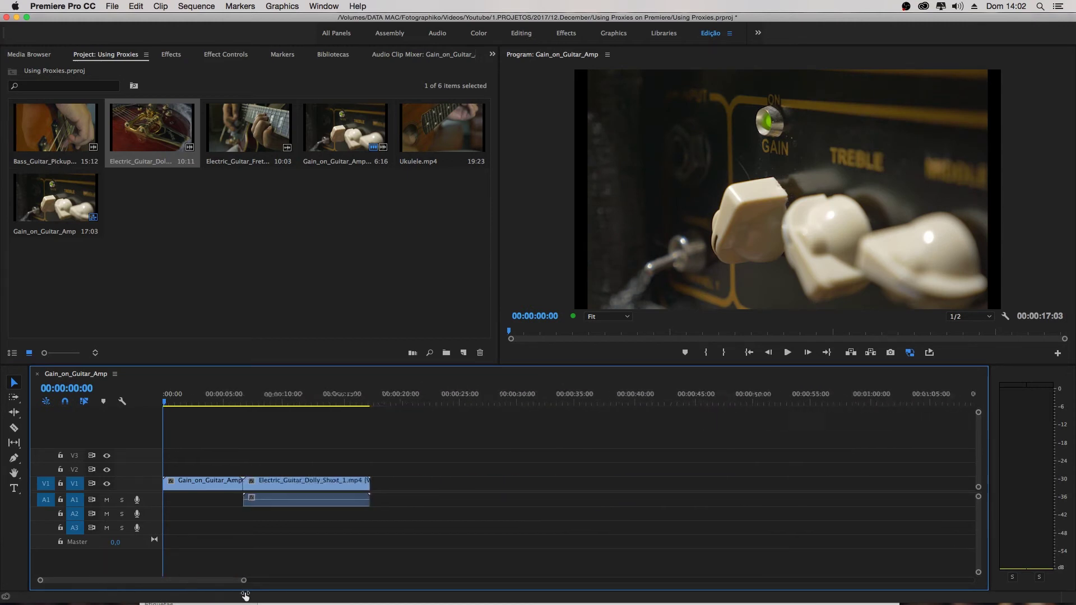
click(359, 485)
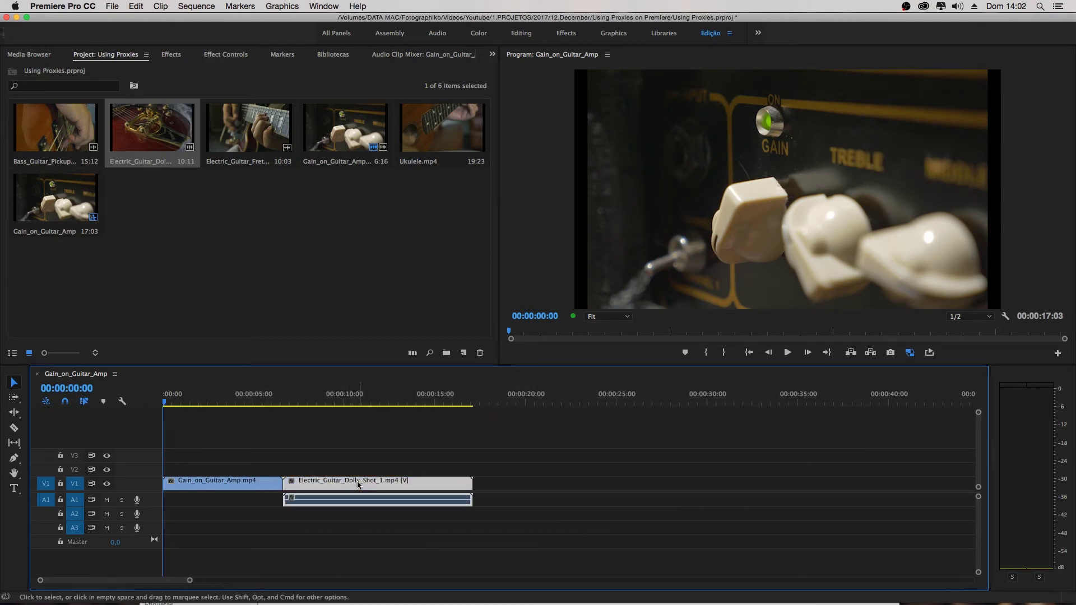
alt+click(414, 502)
key(Delete)
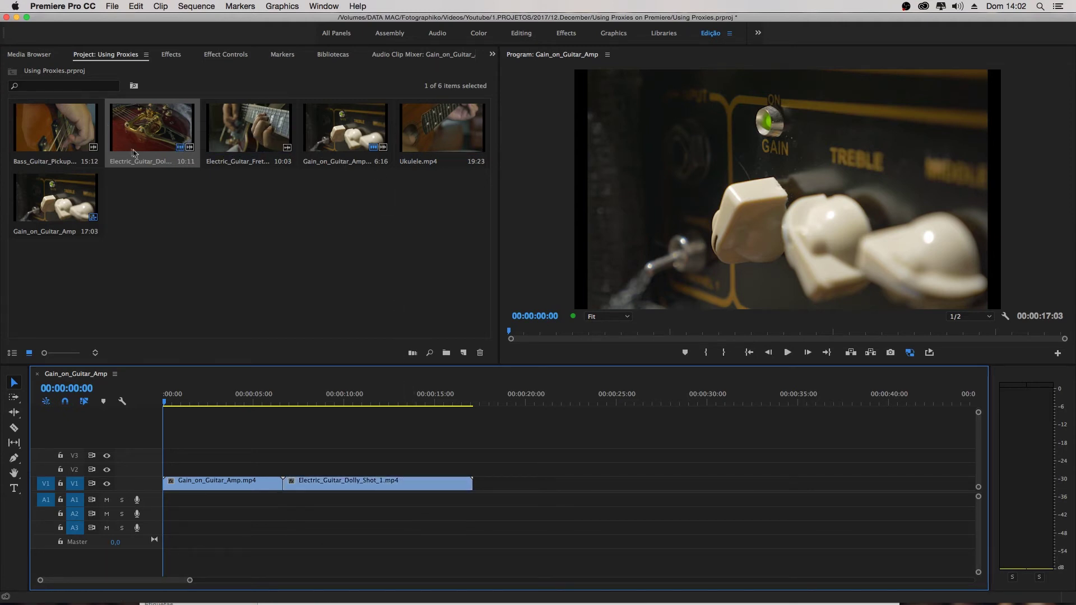
Add Electric_Guitar_Fretboard after the dolly shot on V1 and delete its audio
click(252, 135)
drag(269, 191, 551, 497)
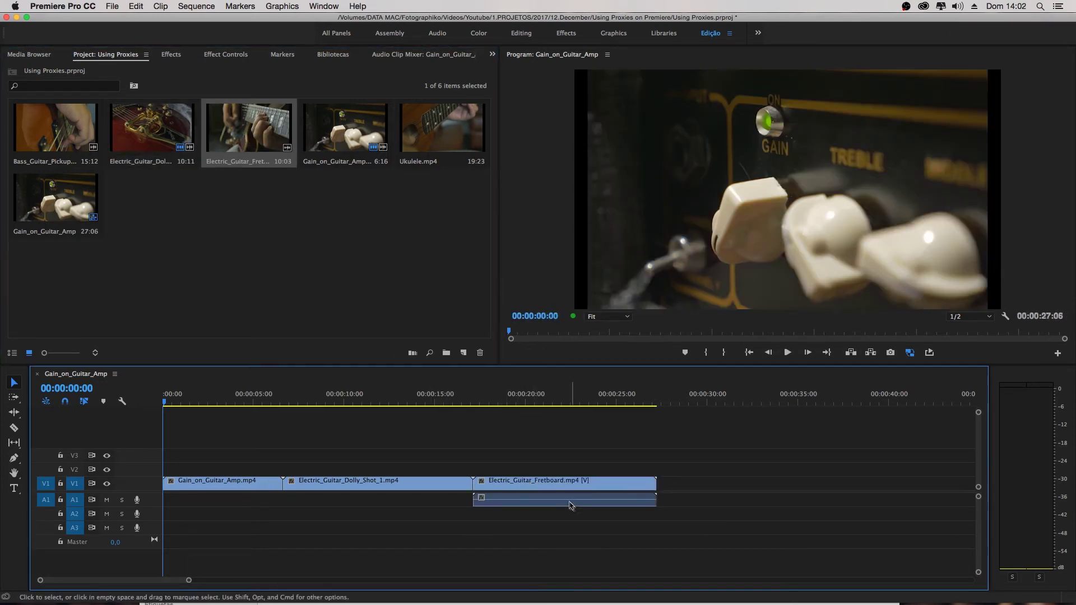
click(569, 504)
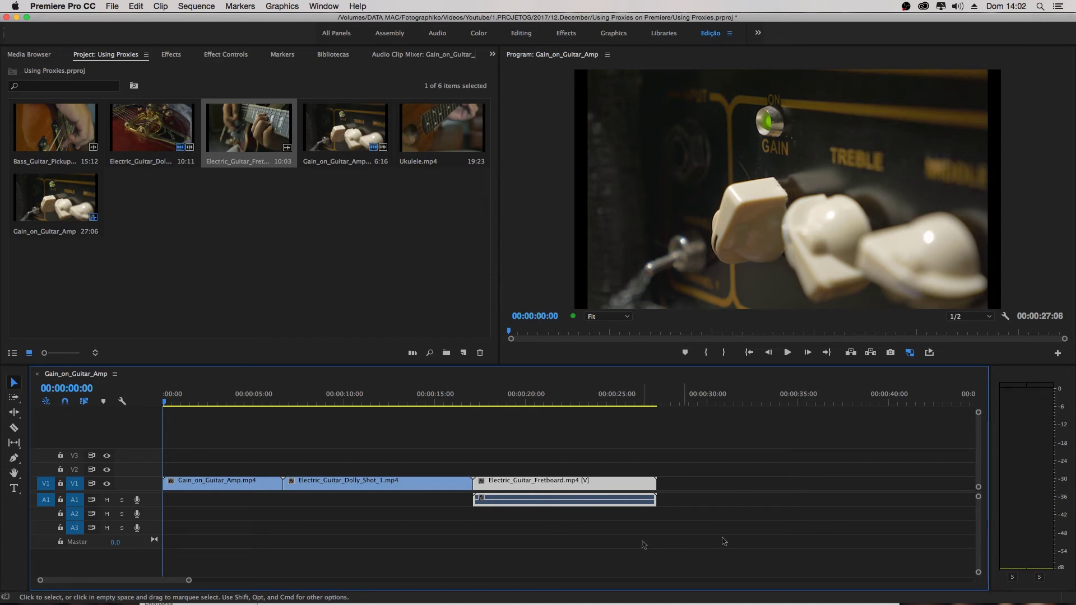
click(679, 506)
click(628, 508)
key(super+shift+a)
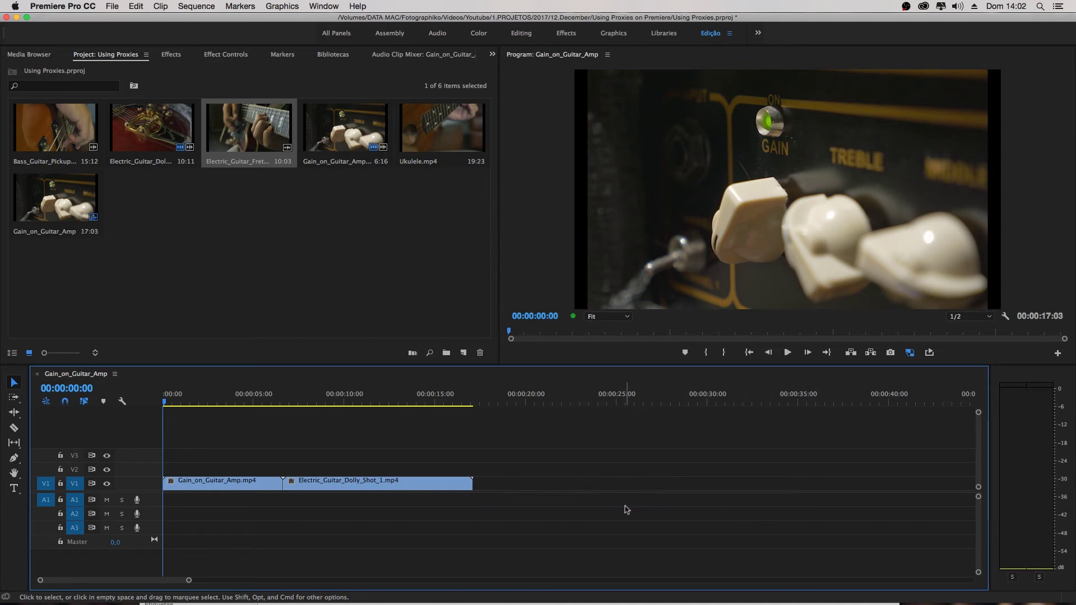
click(628, 507)
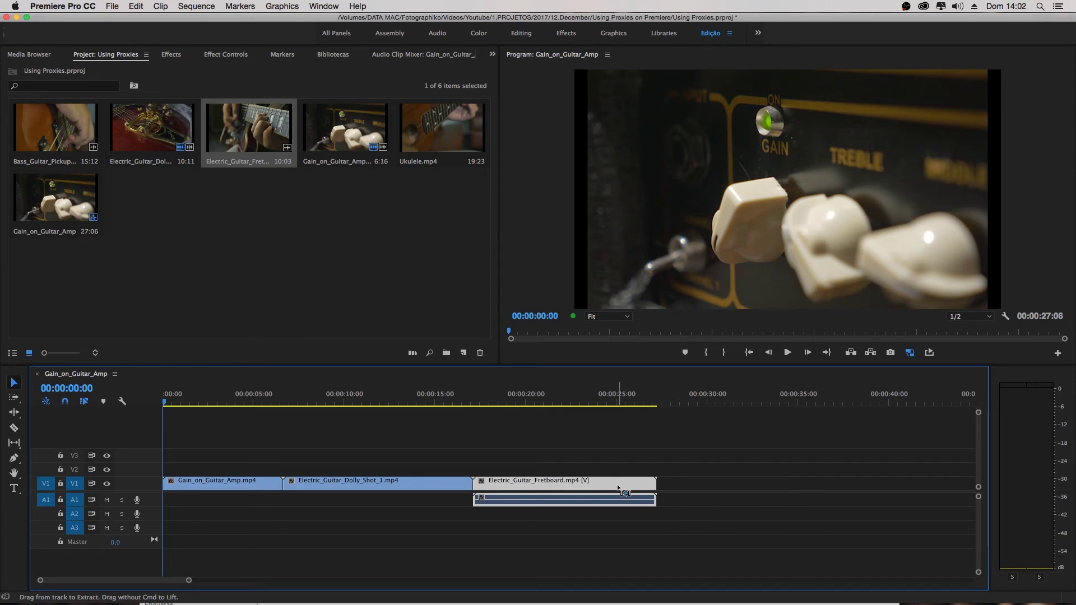
click(620, 504)
key(Delete)
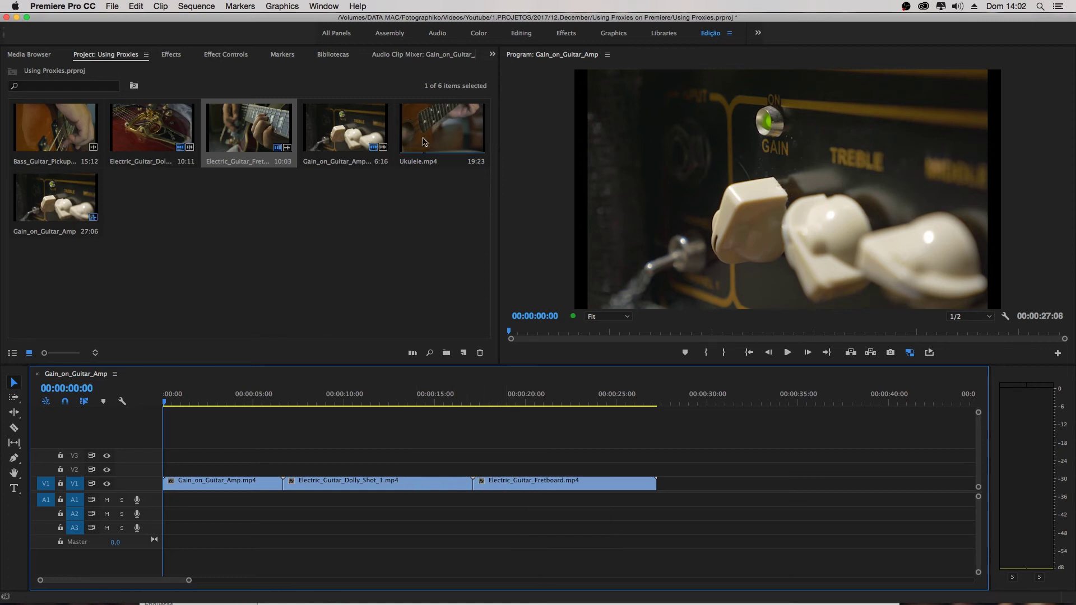
Add Bass_Guitar_Pickups_and_Strings after the fretboard clip on V1 and delete its audio
drag(56, 139, 665, 486)
click(730, 488)
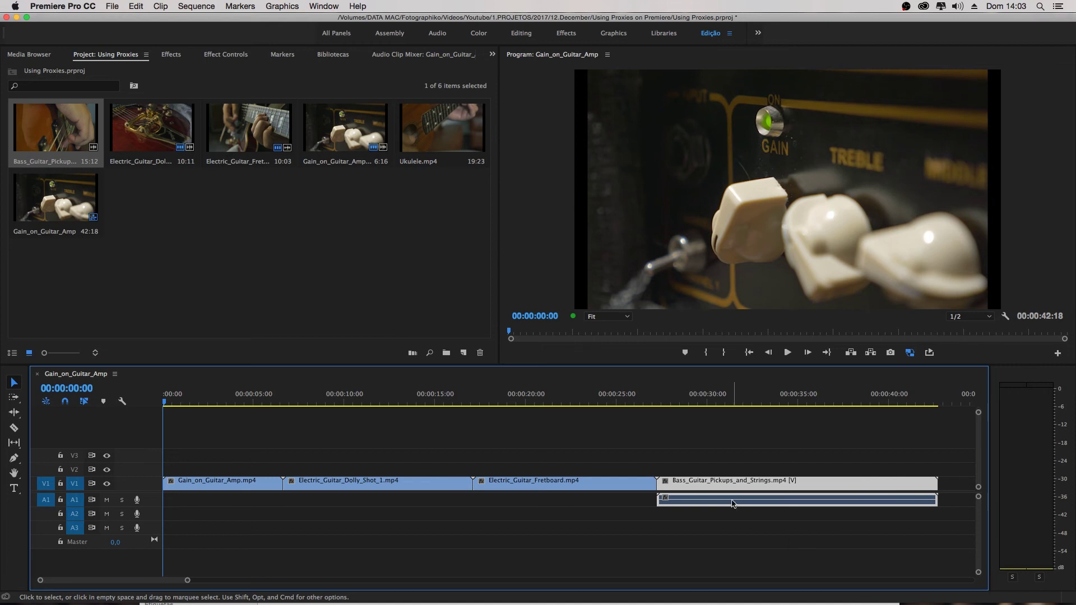
click(678, 400)
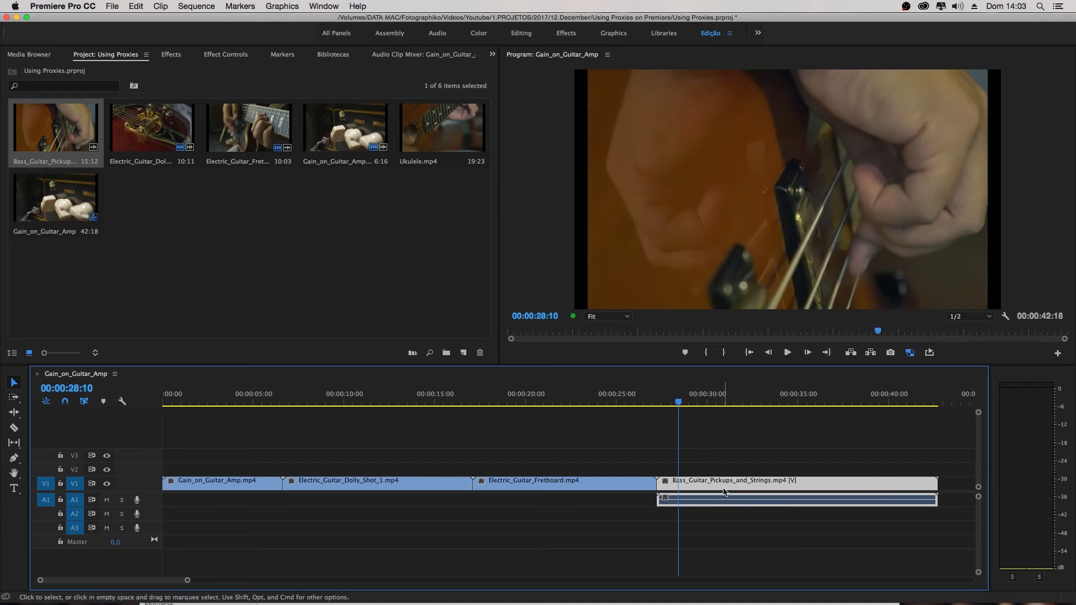
key(Delete)
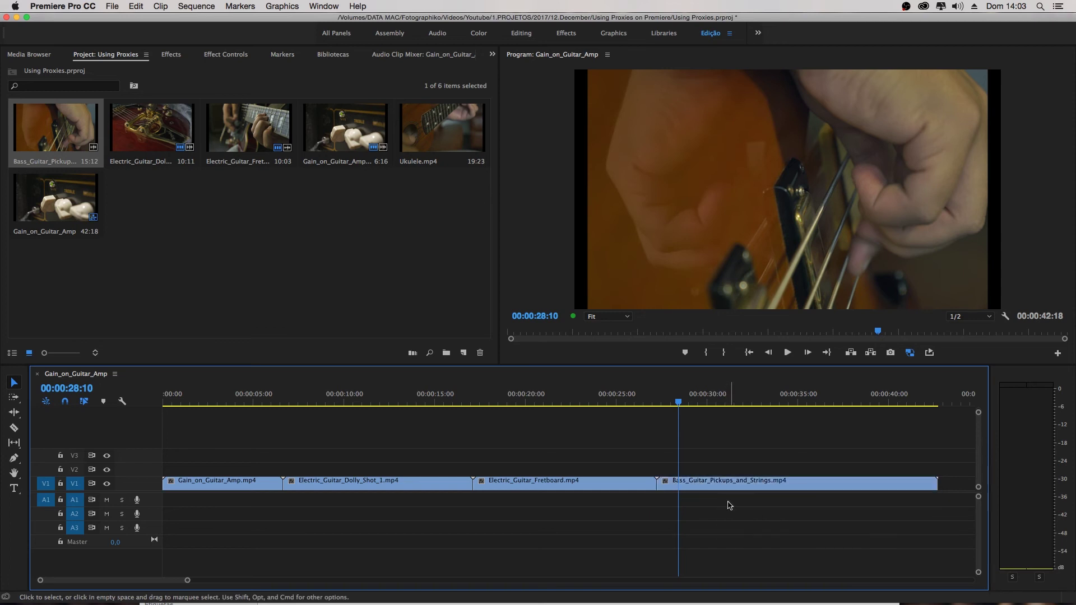
drag(189, 581, 264, 580)
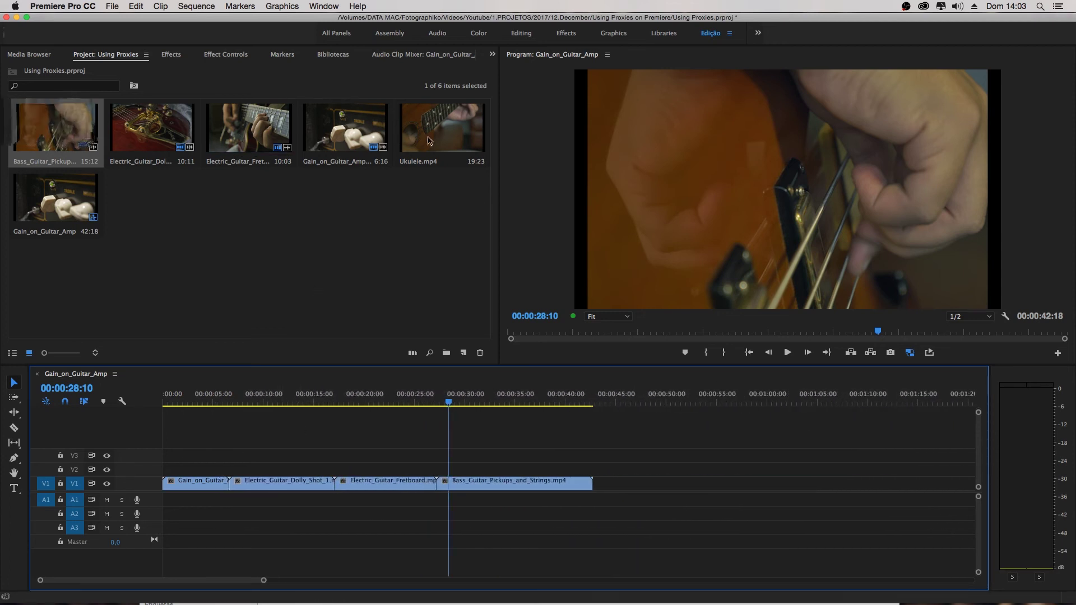
Place Ukulele.mp4 on V1 after the bass guitar clip, bringing the timeline to 1:02:17
click(463, 163)
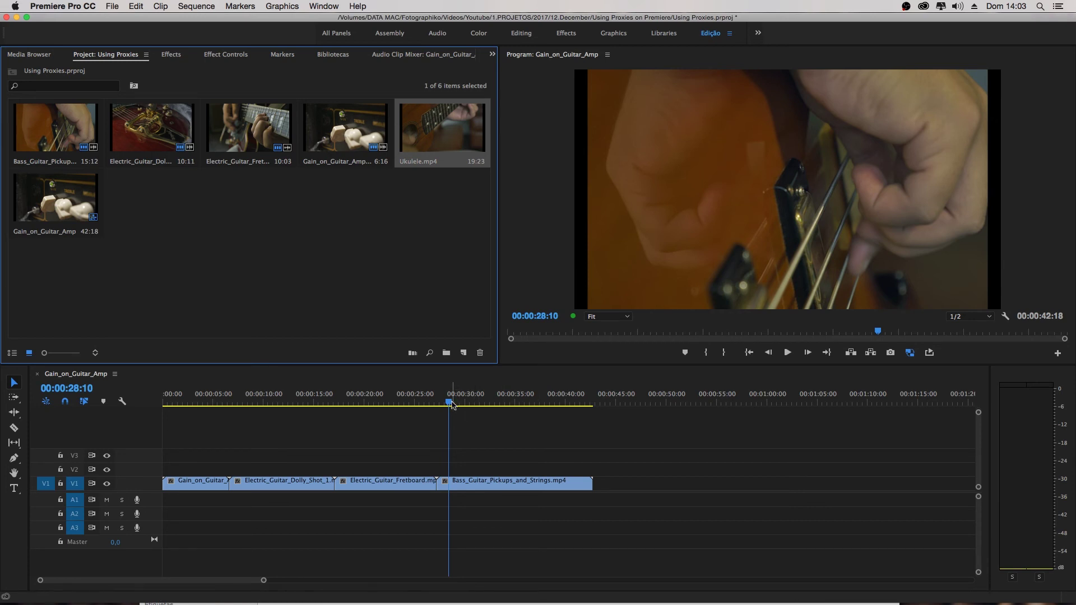
mouse_move(452, 403)
mouse_down()
mouse_move(522, 411)
mouse_move(509, 410)
mouse_up()
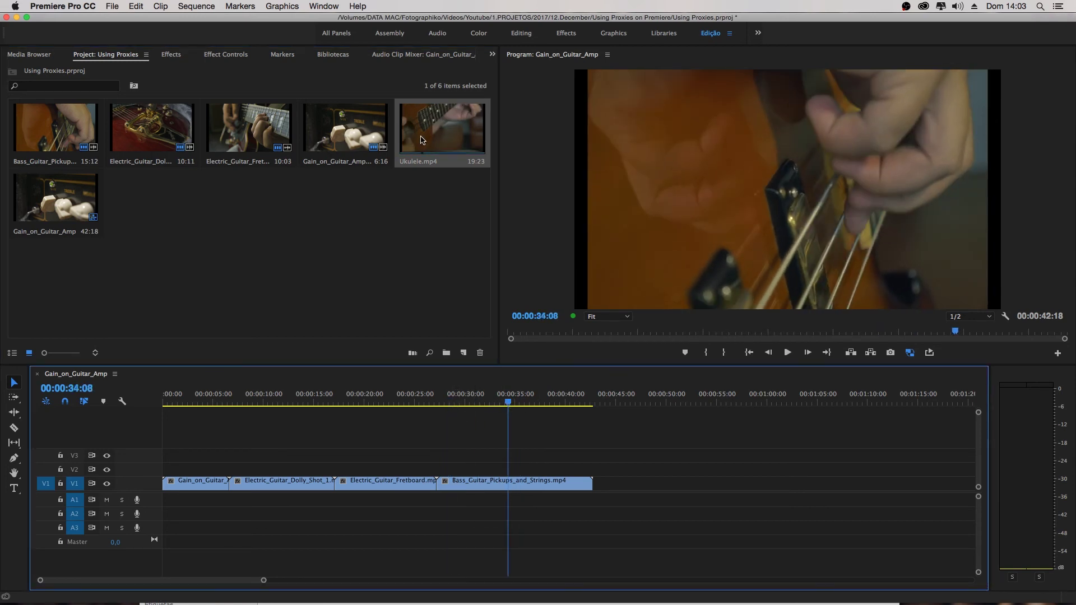
mouse_move(443, 128)
mouse_down()
mouse_move(622, 475)
mouse_move(603, 485)
mouse_up()
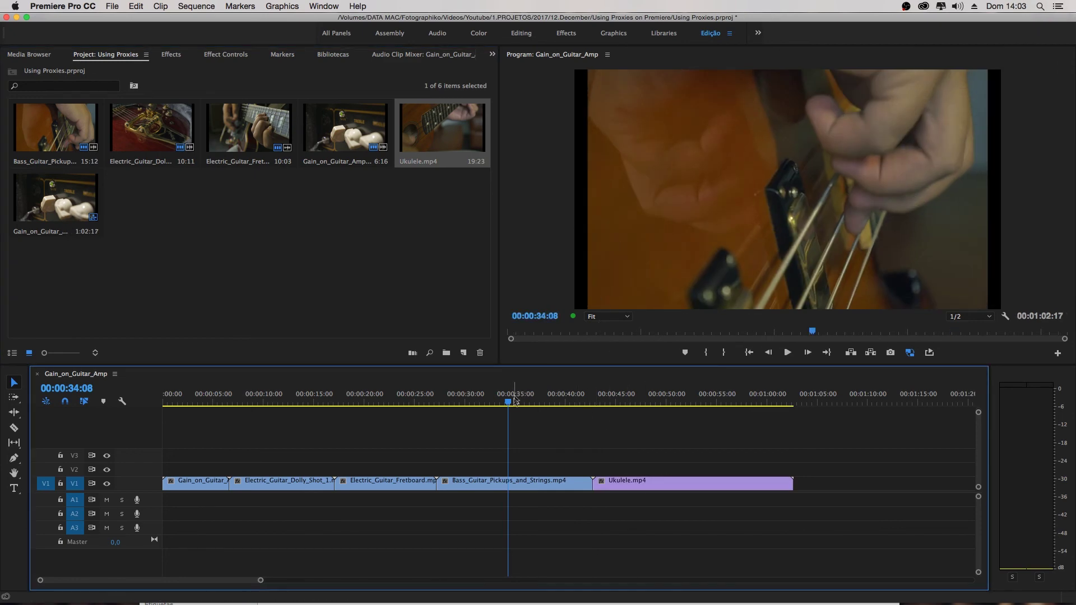
mouse_move(508, 403)
mouse_down()
mouse_move(668, 407)
mouse_move(350, 433)
mouse_move(160, 429)
mouse_up()
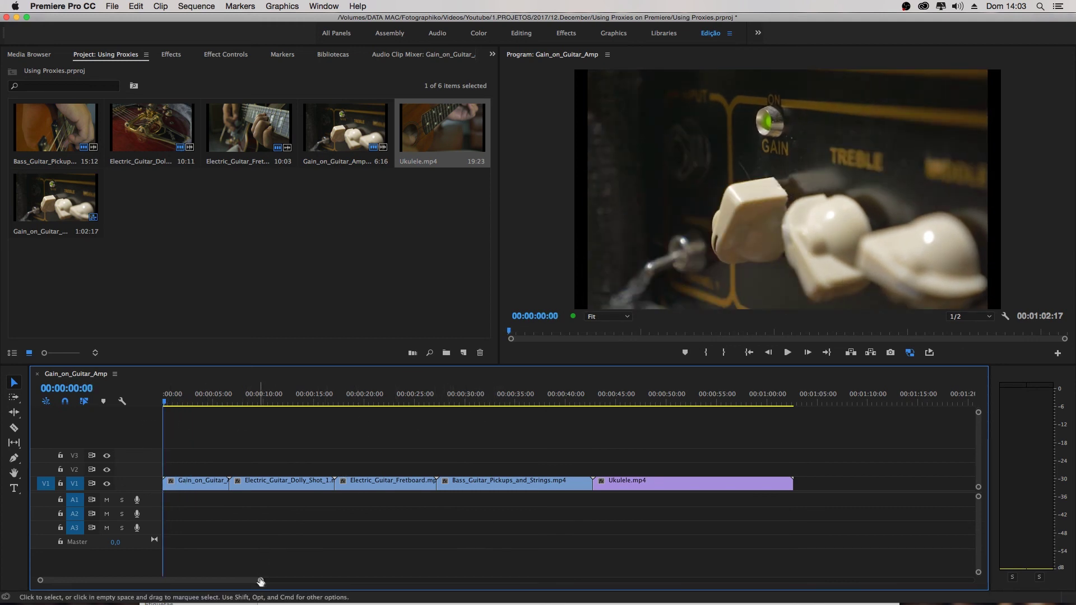
drag(261, 580, 224, 572)
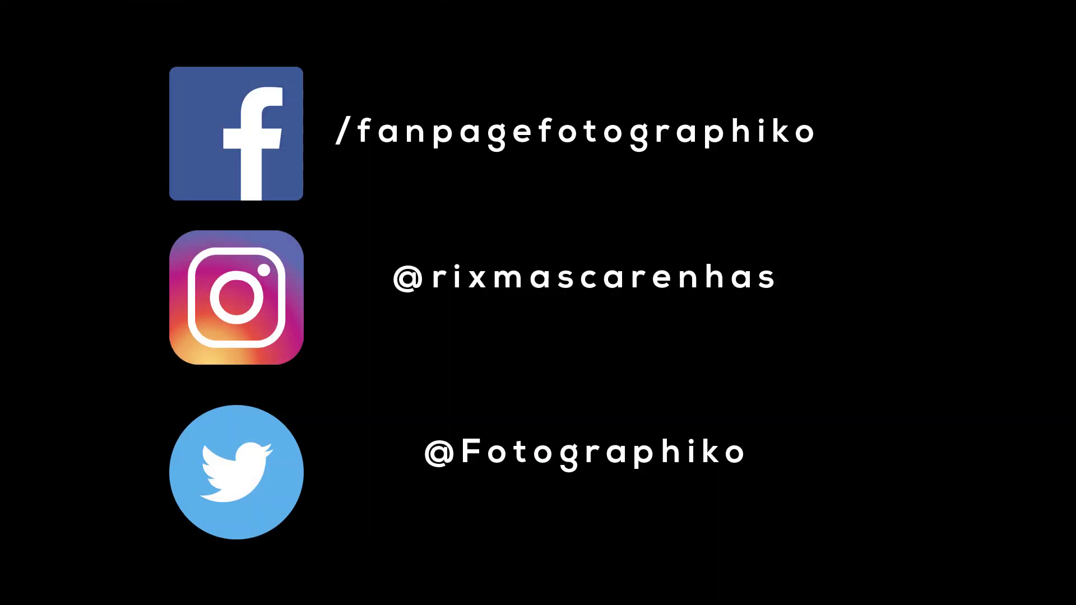